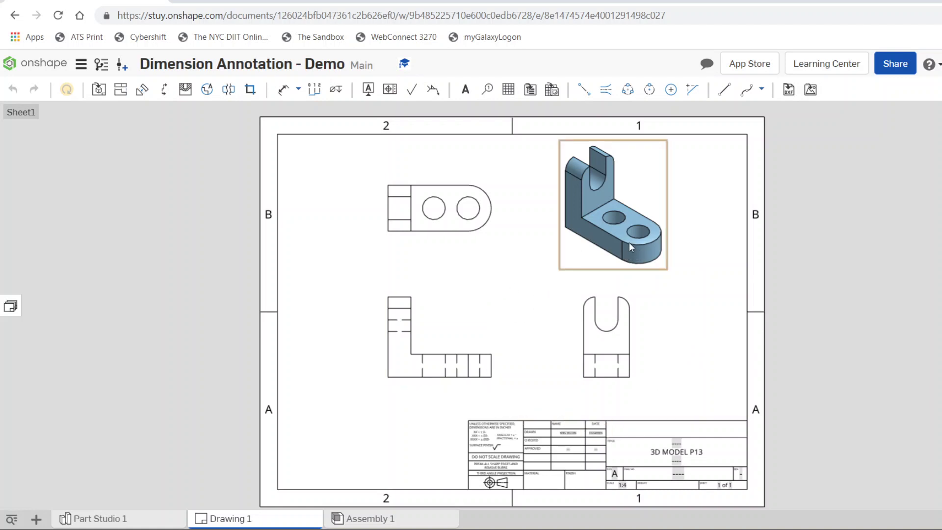
# Hide the tangent edges in the shaded isometric view and in the front view.
pyautogui.rightClick(653, 193)
pyautogui.moveTo(670, 192)
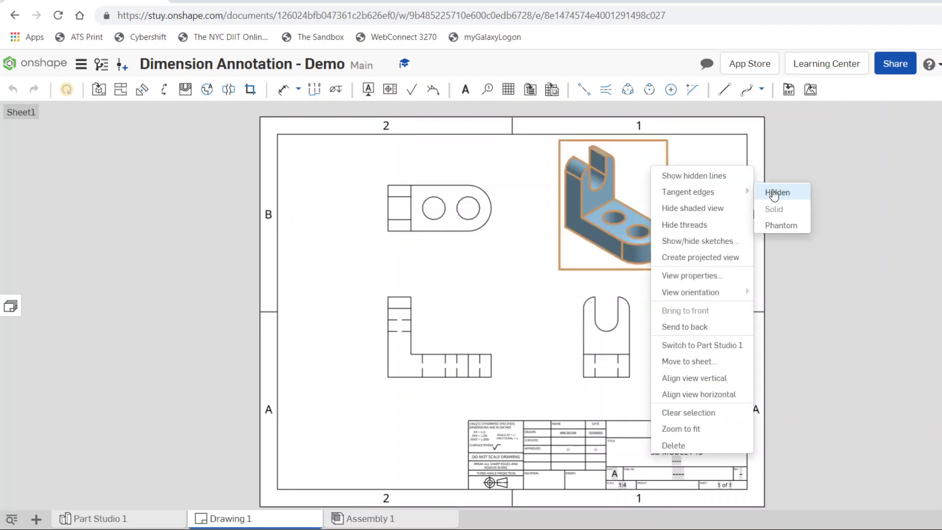
pyautogui.click(797, 193)
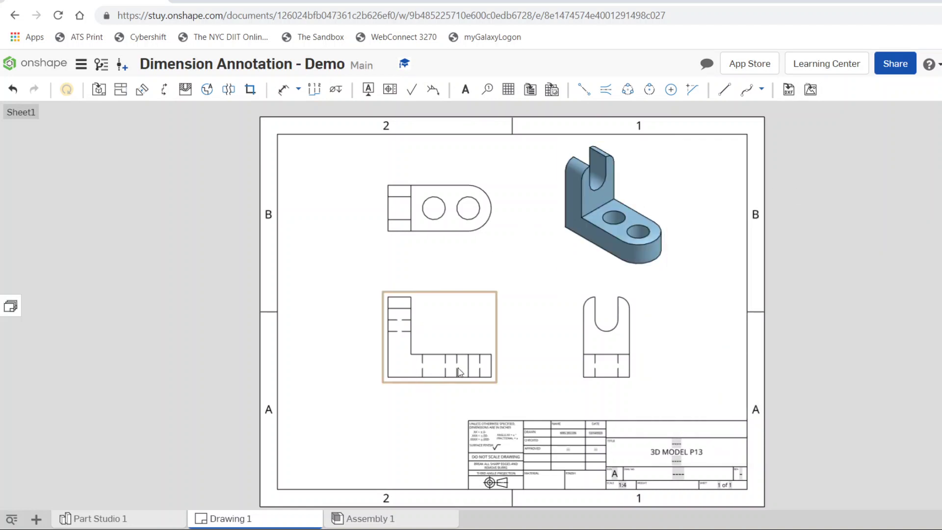
pyautogui.rightClick(407, 365)
pyautogui.moveTo(493, 109)
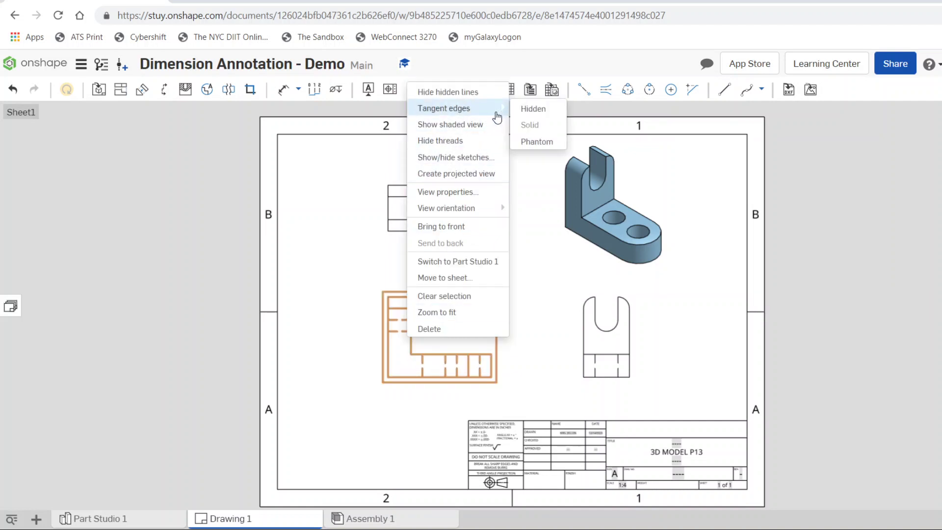
pyautogui.click(537, 109)
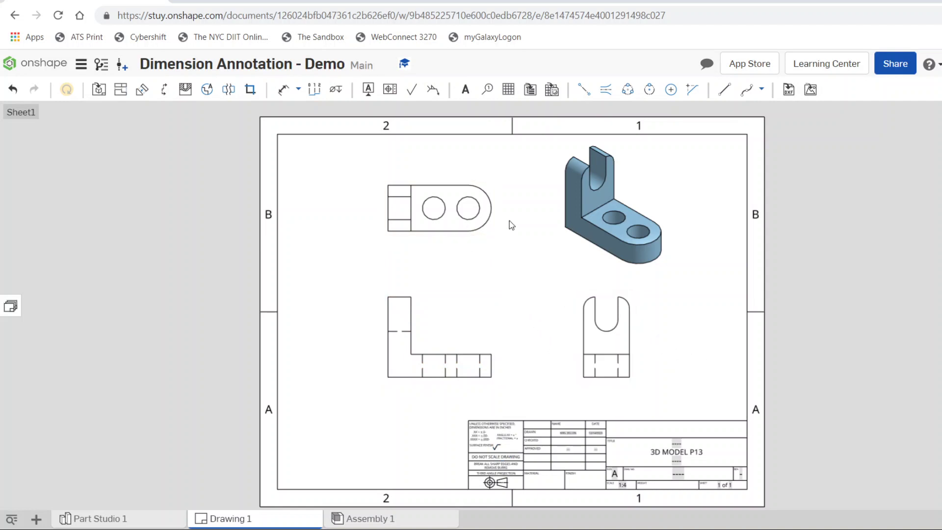
# Add a vertical centerline through the hole nearest the rounded end in the top view.
pyautogui.scroll(5, 523, 206)
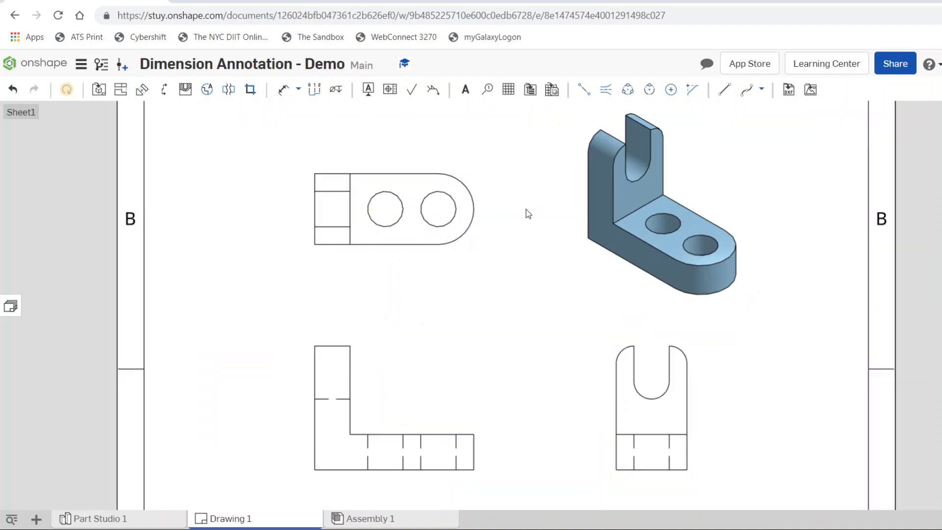
pyautogui.moveTo(496, 279); pyautogui.dragTo(544, 307, button='middle')
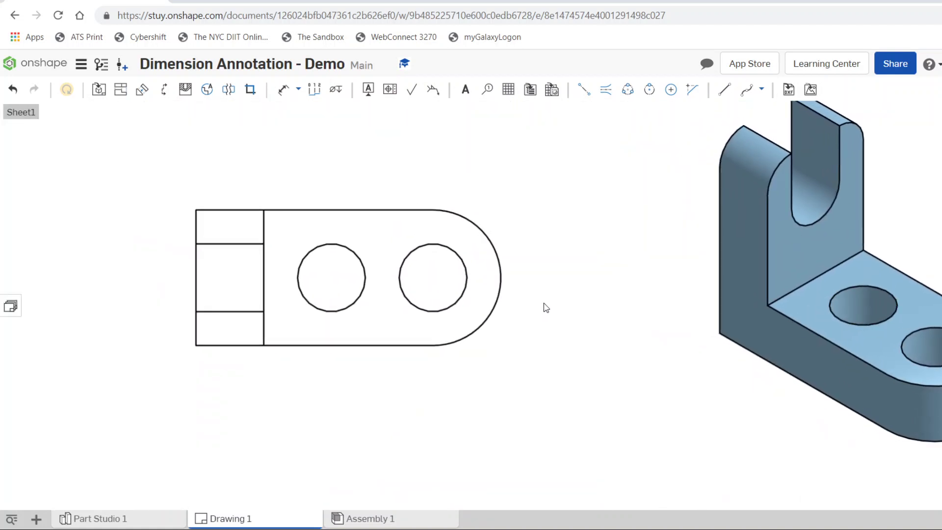
pyautogui.click(583, 91)
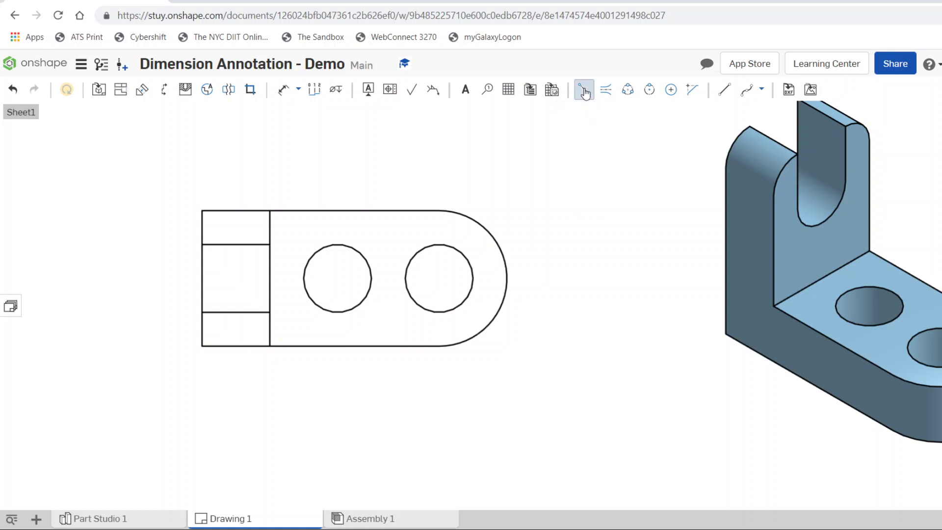
pyautogui.click(439, 244)
pyautogui.click(439, 313)
# Try a horizontal centerline from the left side of the top view's outer hole to the rounded end, and delete it.
pyautogui.click(405, 278)
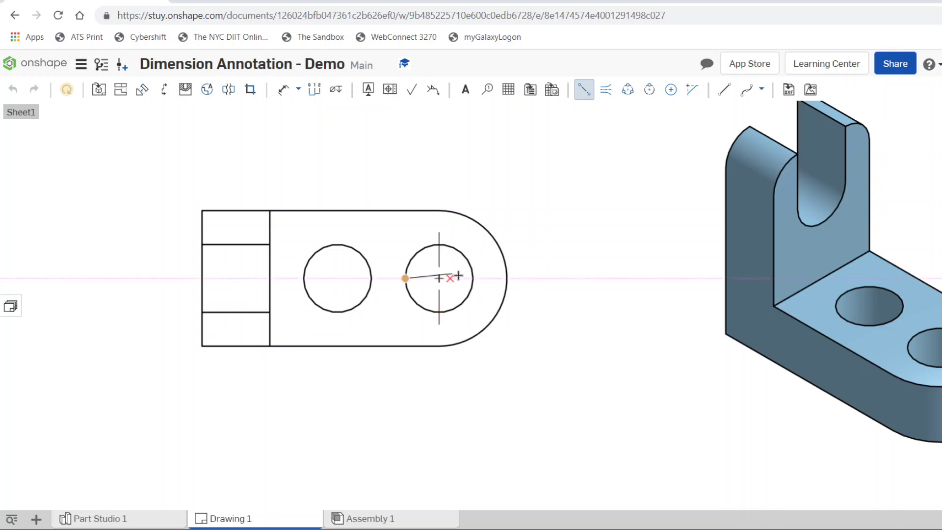
pyautogui.click(506, 278)
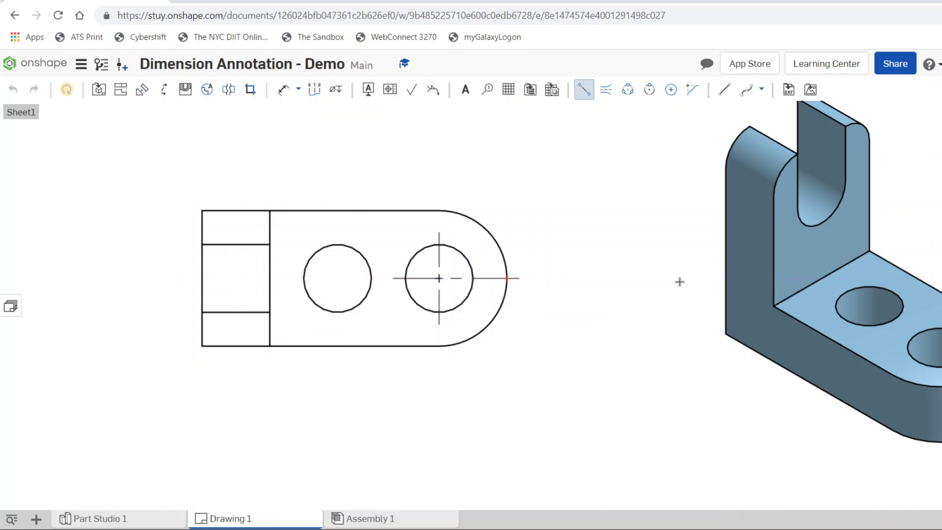
pyautogui.click(444, 245)
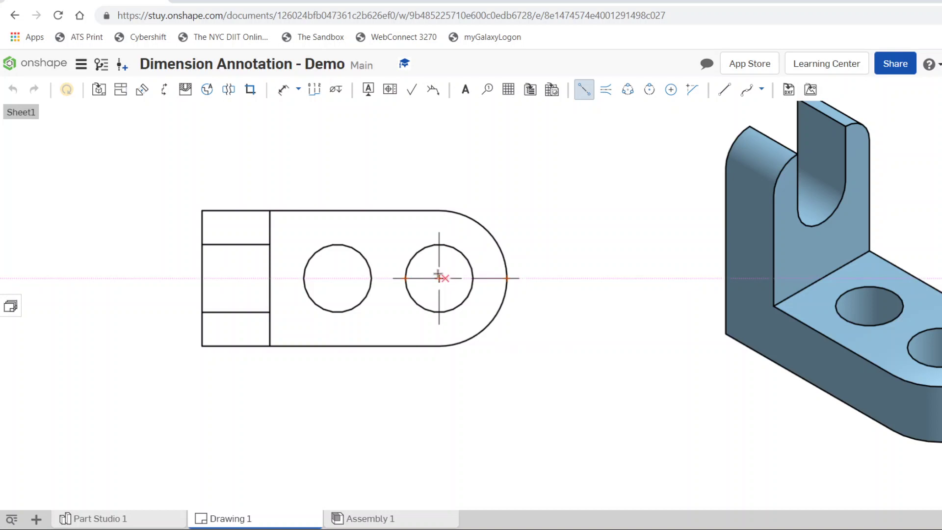
pyautogui.click(440, 278)
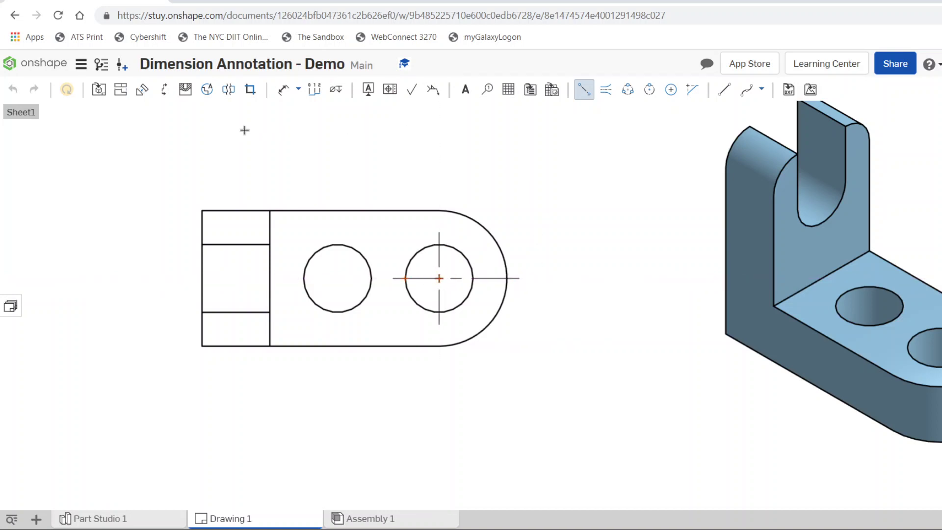
pyautogui.click(519, 279)
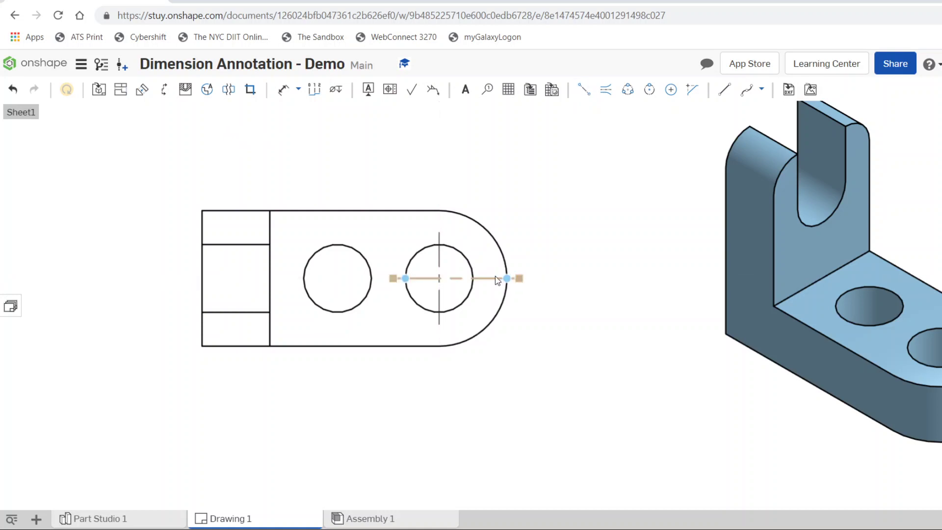
pyautogui.press('Delete')
# Add a horizontal centerline across the outer hole in the top view and extend it with a line just past the rounded end.
pyautogui.click(583, 92)
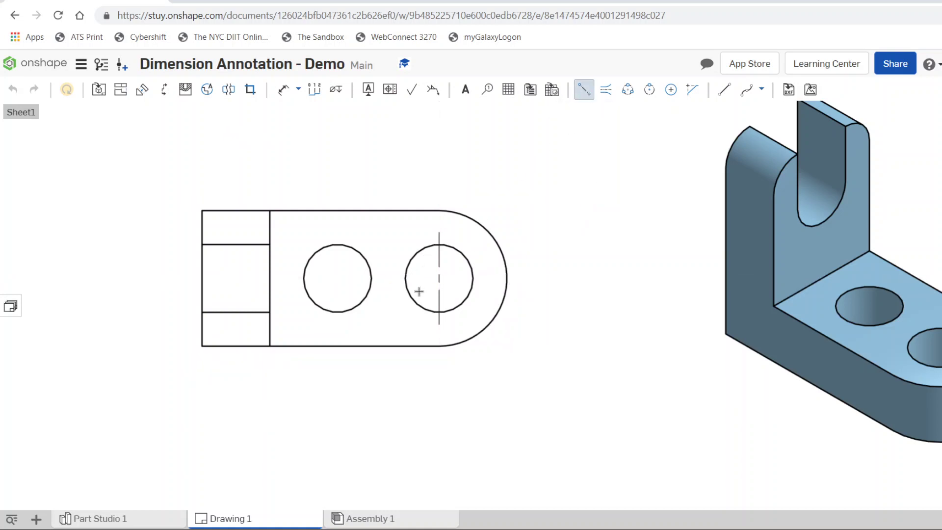
pyautogui.click(405, 278)
pyautogui.click(473, 278)
pyautogui.click(724, 89)
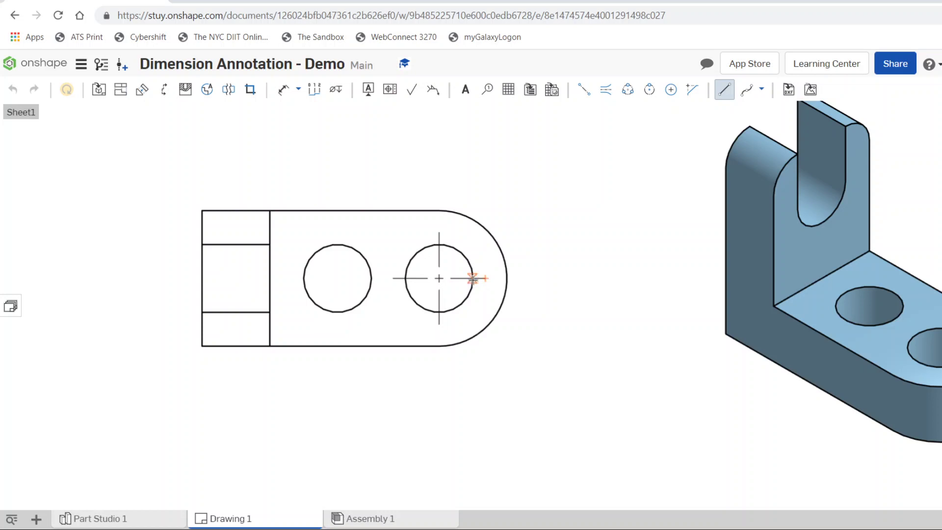
pyautogui.click(473, 279)
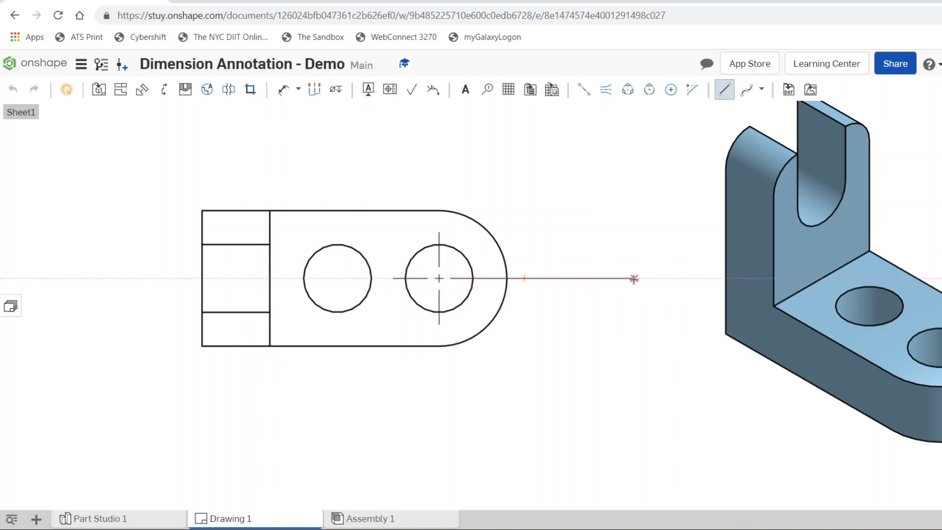
pyautogui.press('Escape')
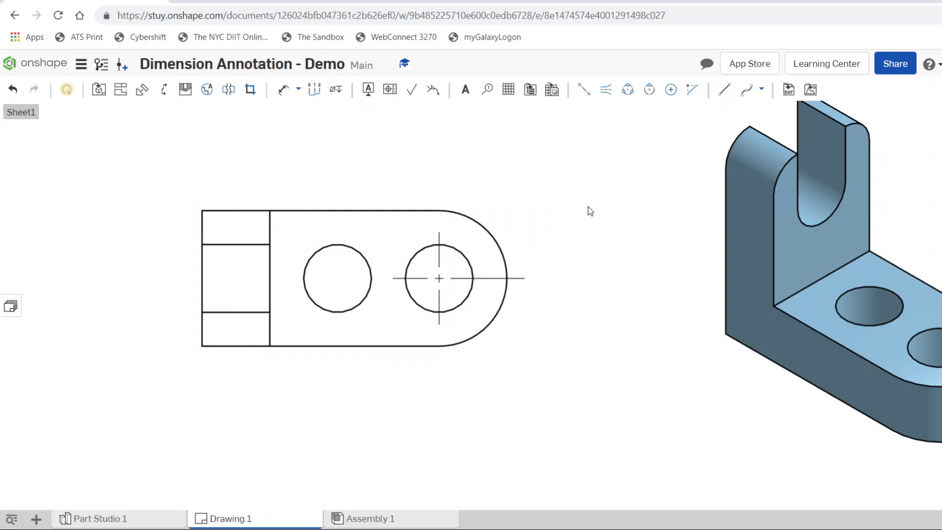
# Try stretching the outer hole's vertical centerline to the long edges of the top view, and undo both changes.
pyautogui.click(439, 308)
pyautogui.press('Escape')
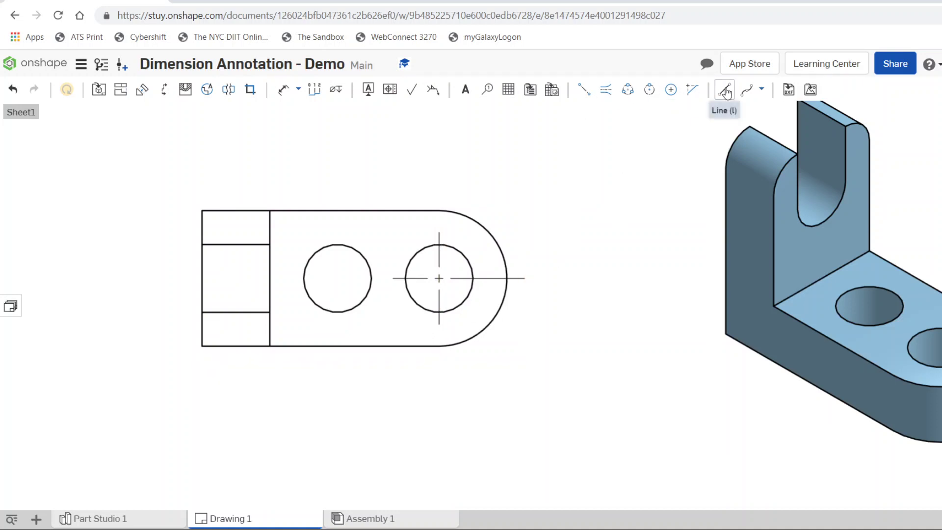
pyautogui.click(439, 309)
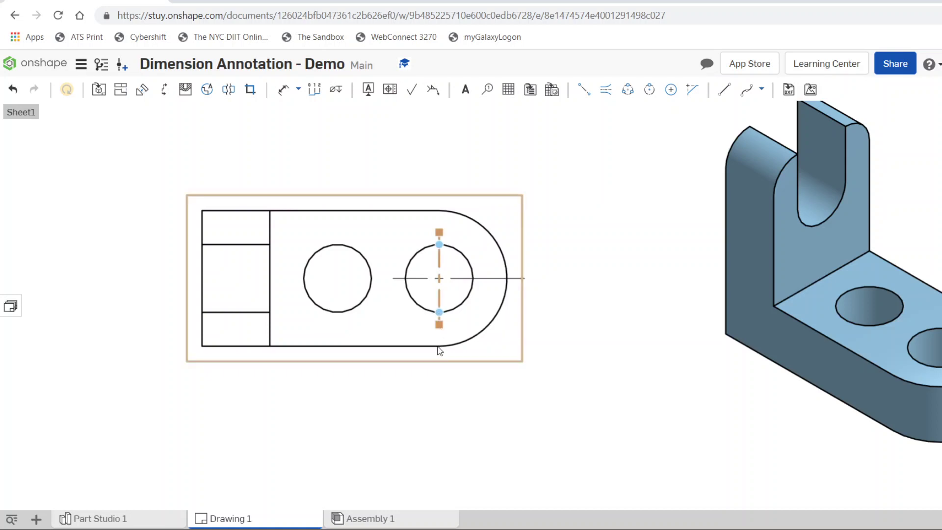
pyautogui.moveTo(440, 325); pyautogui.dragTo(443, 348)
pyautogui.moveTo(438, 208); pyautogui.dragTo(440, 210)
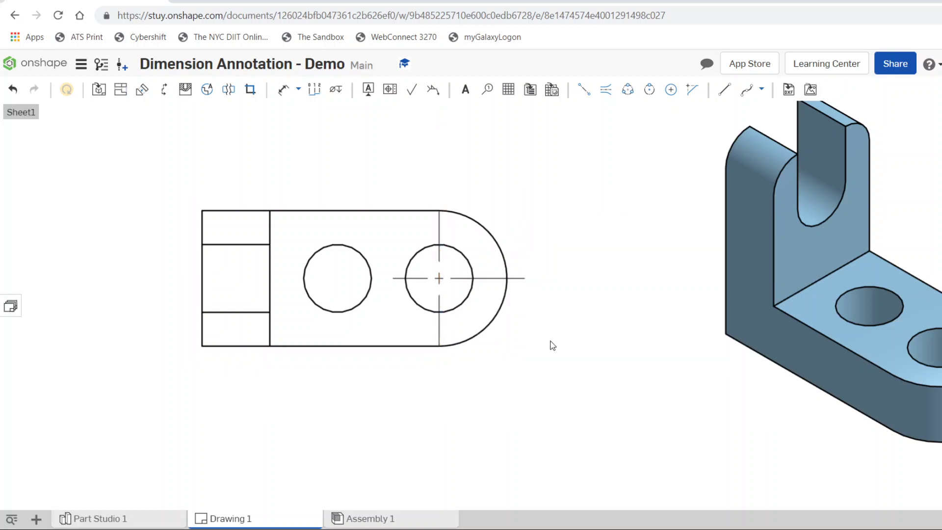
pyautogui.hotkey('ctrl', 'z')
pyautogui.hotkey('ctrl', 'z')
# Stretch the outer hole's vertical centerline so it extends past both long edges of the top view.
pyautogui.click(439, 314)
pyautogui.moveTo(439, 325); pyautogui.dragTo(439, 347)
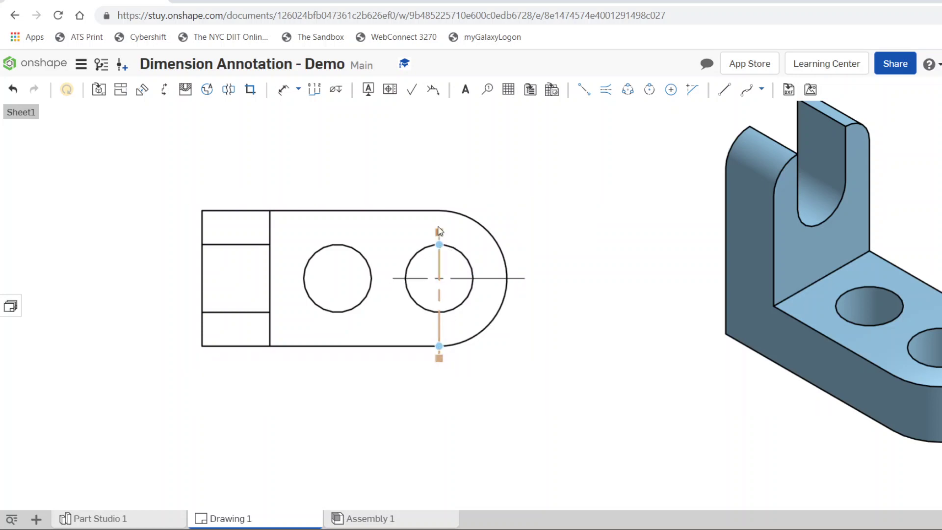
pyautogui.moveTo(439, 231); pyautogui.dragTo(439, 210)
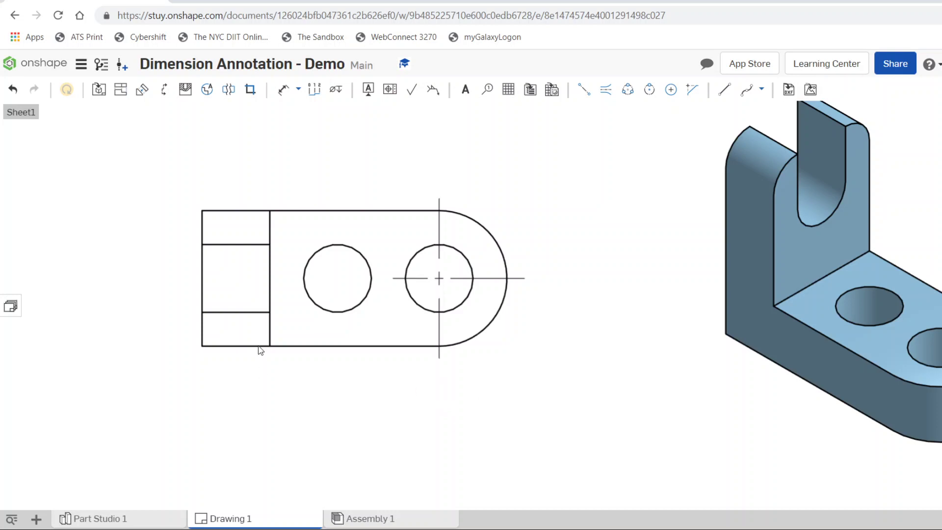
# Add vertical and horizontal centerlines through the inner hole in the top view.
pyautogui.click(584, 89)
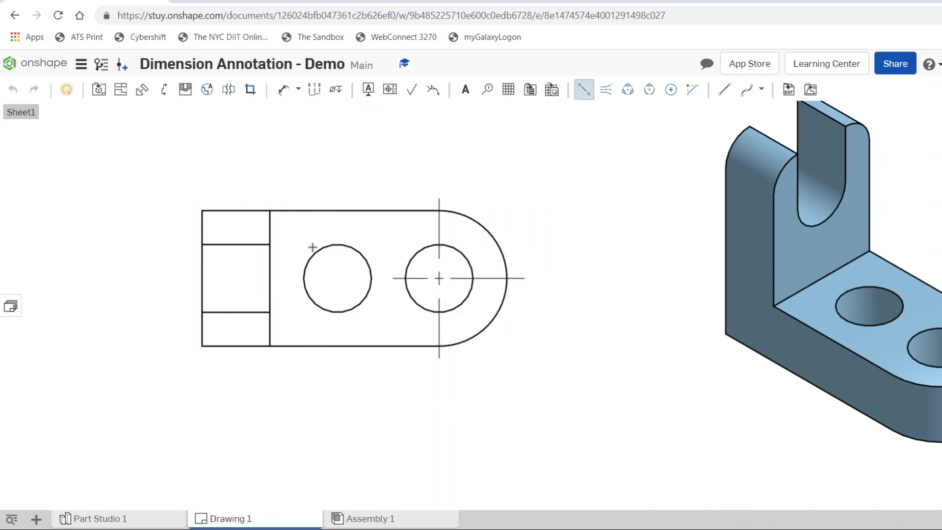
pyautogui.click(337, 244)
pyautogui.click(338, 312)
pyautogui.click(304, 278)
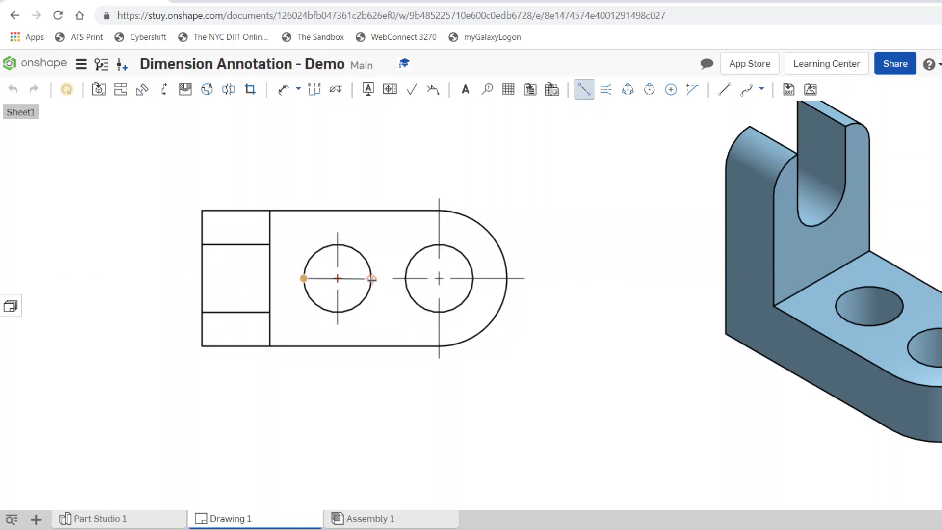
pyautogui.click(372, 279)
# Add vertical centerlines midway between the hidden lines of both holes in the front view.
pyautogui.moveTo(551, 240); pyautogui.dragTo(551, 103, button='middle')
pyautogui.moveTo(536, 387); pyautogui.dragTo(536, 252, button='middle')
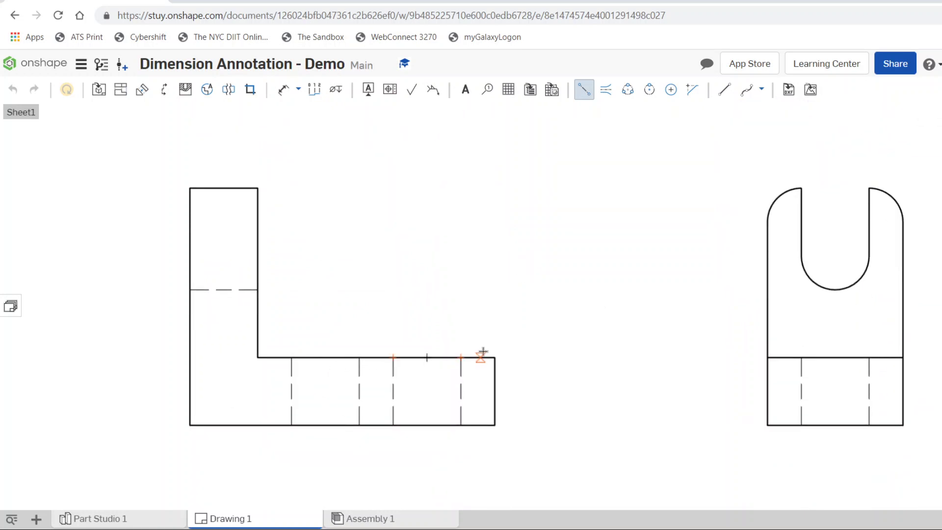
pyautogui.scroll(-2, 484, 352)
pyautogui.scroll(-3, 483, 352)
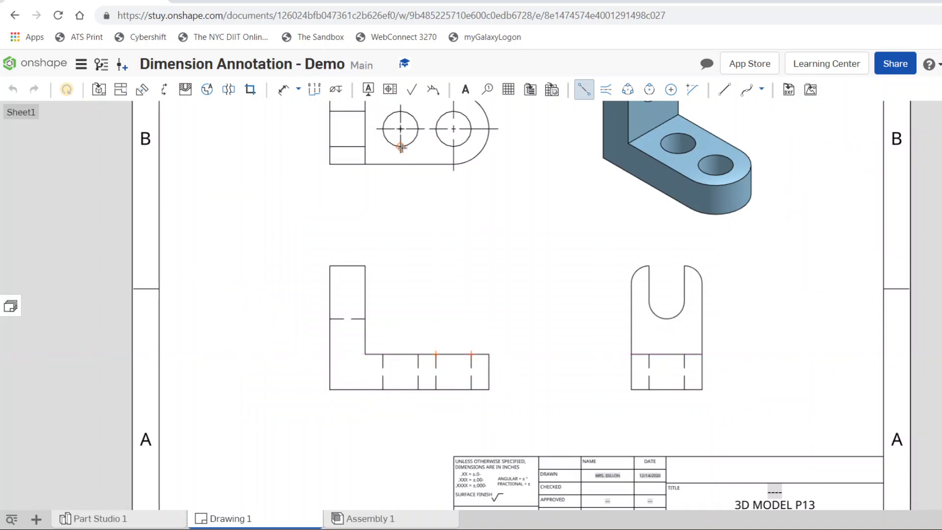
pyautogui.click(586, 93)
pyautogui.click(400, 353)
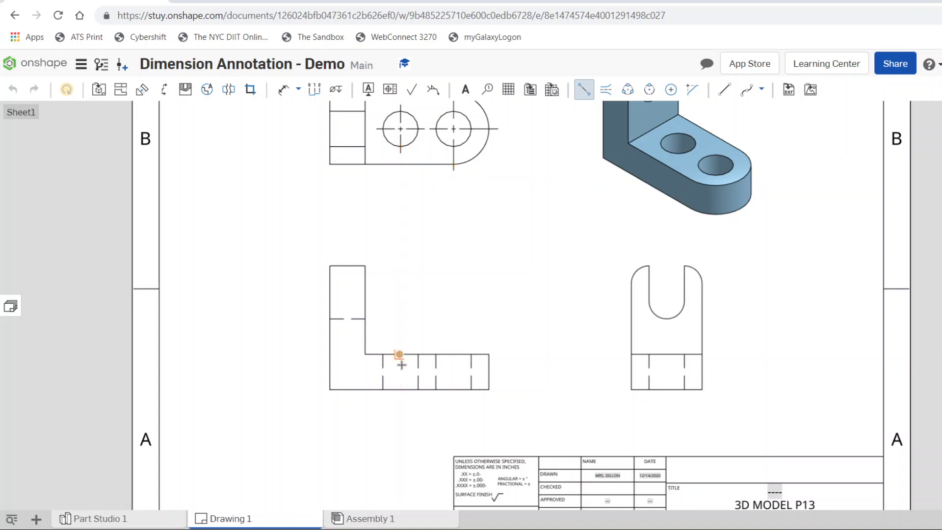
pyautogui.click(400, 389)
pyautogui.click(453, 353)
pyautogui.click(454, 390)
# Add a vertical centerline through the hidden hole in the base of the side view.
pyautogui.click(667, 354)
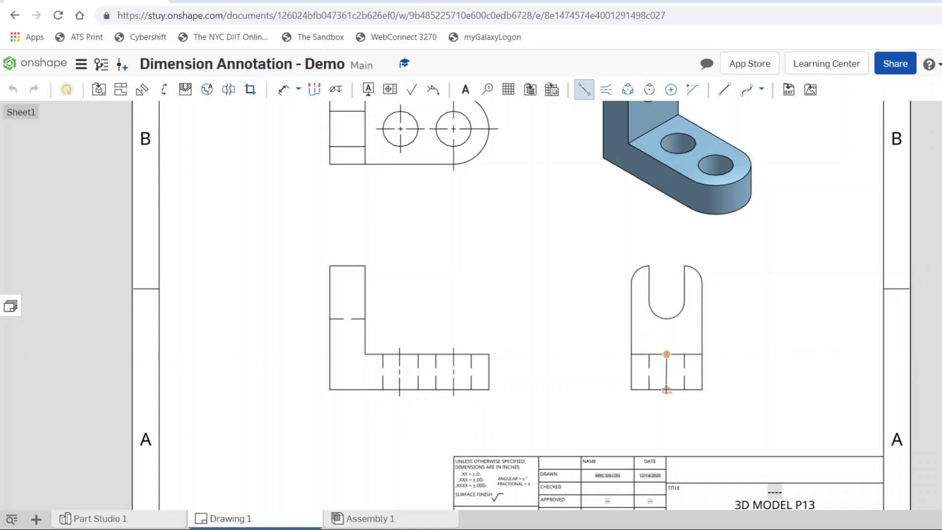
pyautogui.click(667, 389)
pyautogui.press('Escape')
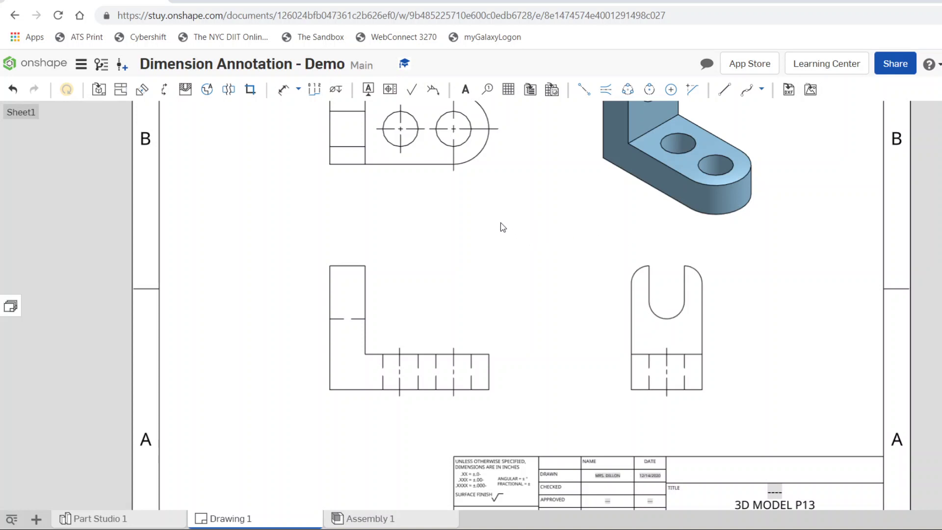
# Dimension the horizontal distance from the top view's lower-left corner to the outer hole's center, placed below the view.
pyautogui.moveTo(503, 227); pyautogui.dragTo(527, 290, button='right')
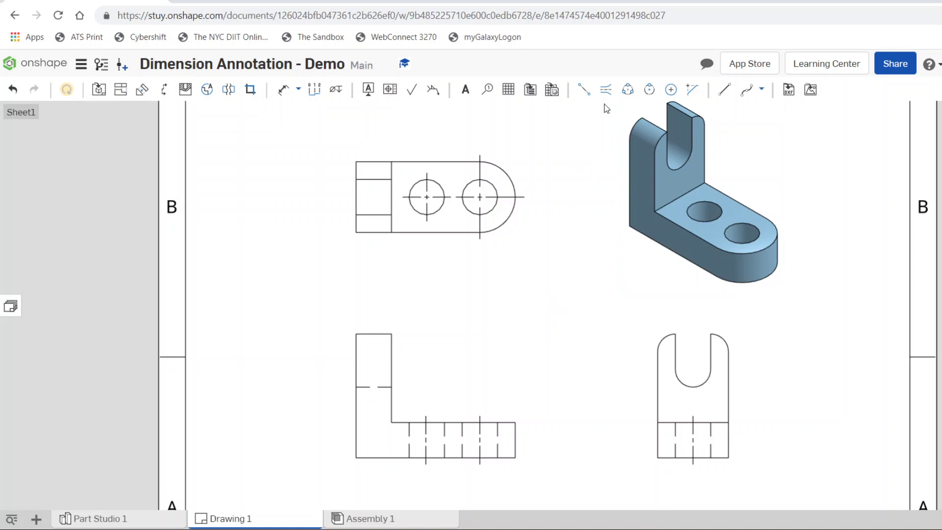
pyautogui.click(285, 90)
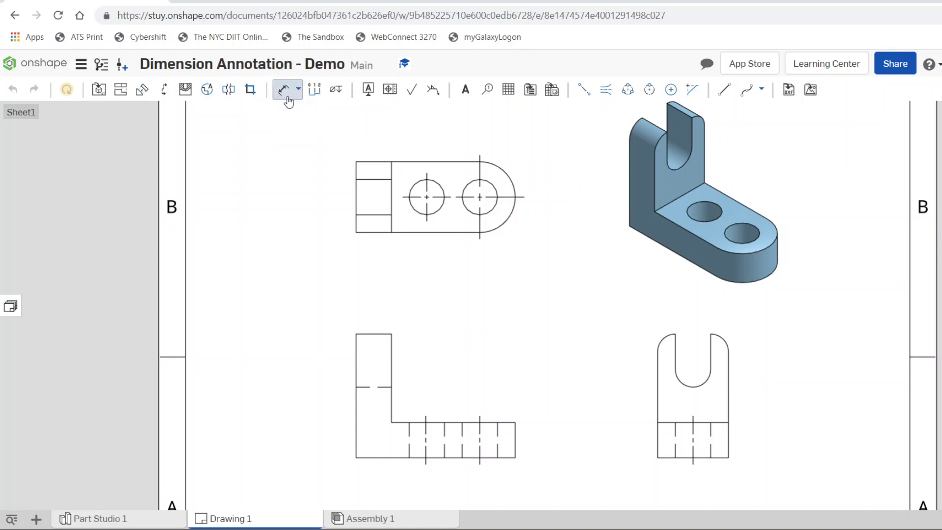
pyautogui.click(357, 232)
pyautogui.click(481, 196)
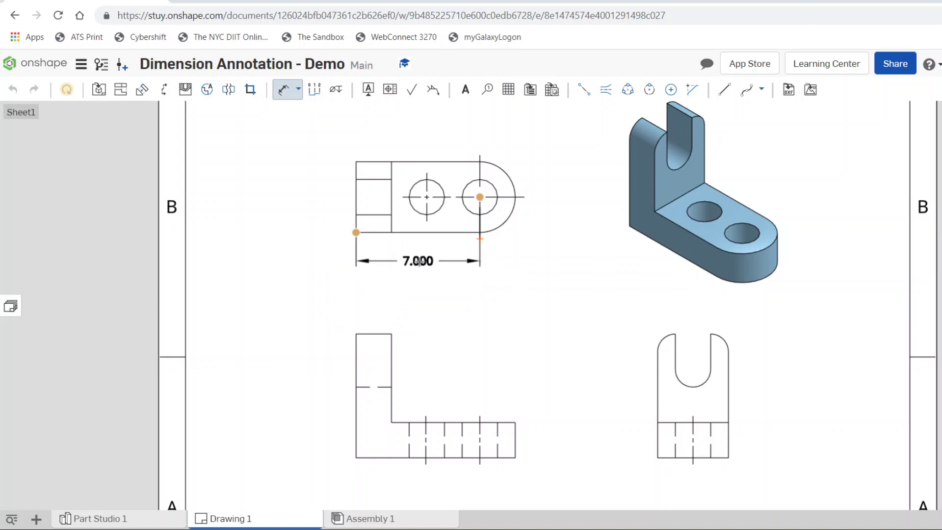
pyautogui.click(419, 262)
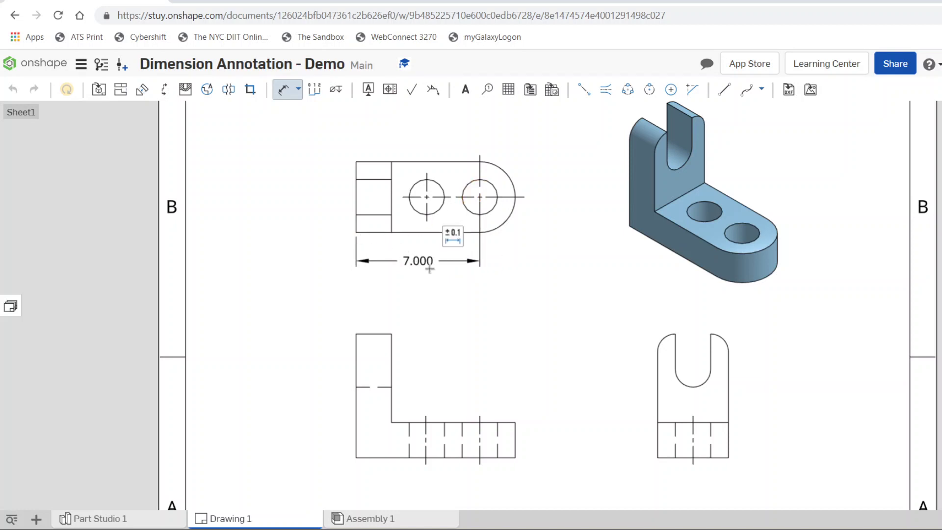
# Set the precision of the horizontal dimension from the top view's corner to the outer hole to 0, showing whole numbers.
pyautogui.click(451, 236)
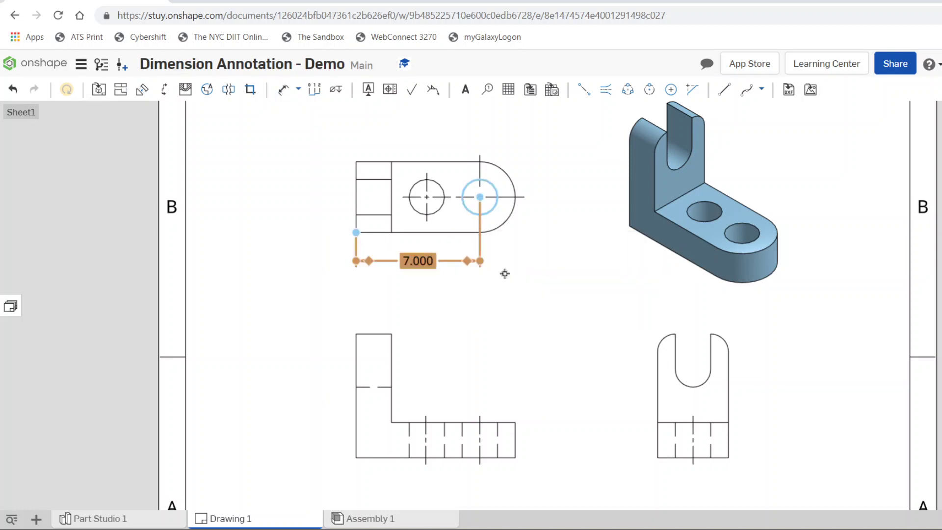
pyautogui.click(495, 269)
pyautogui.click(452, 234)
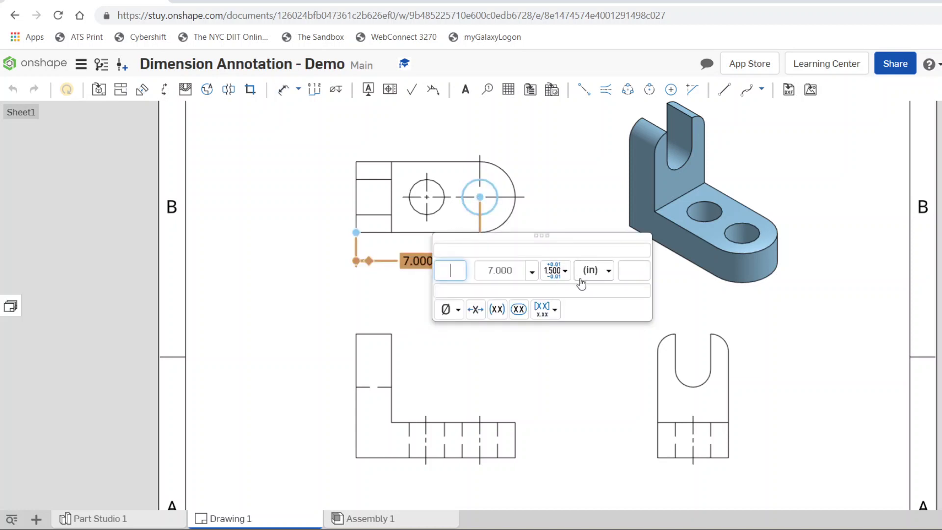
pyautogui.click(564, 271)
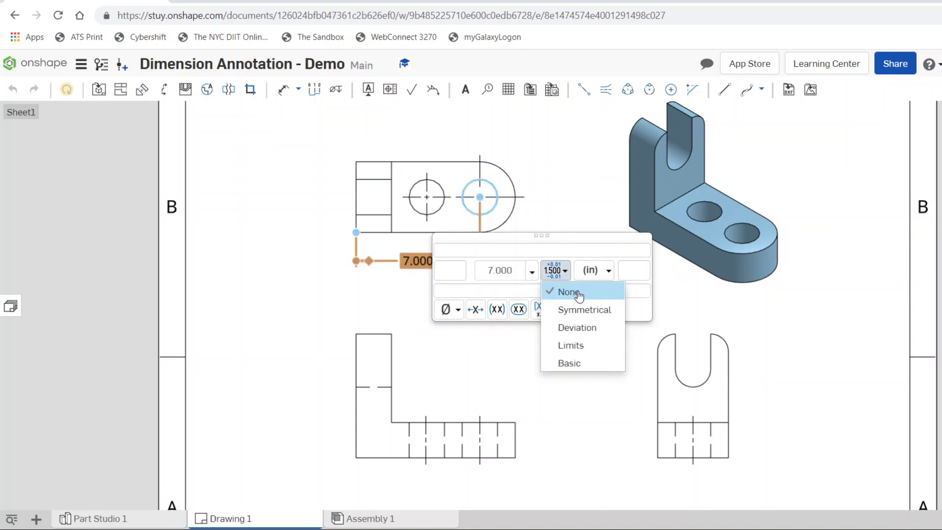
pyautogui.click(558, 271)
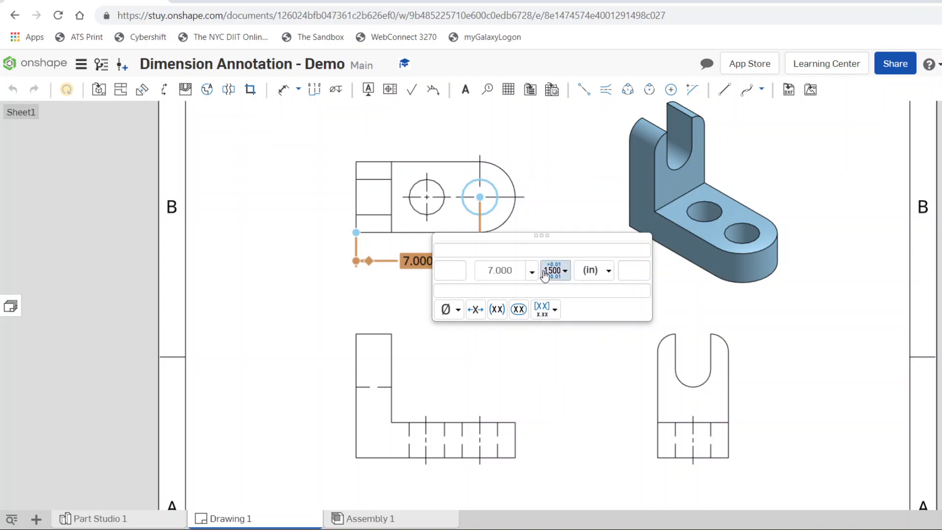
pyautogui.click(545, 274)
pyautogui.click(532, 271)
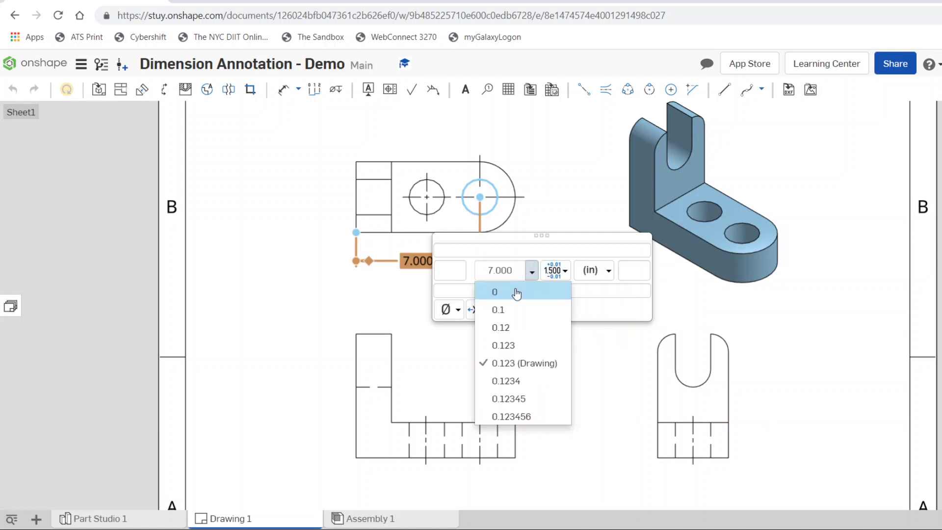
pyautogui.click(516, 293)
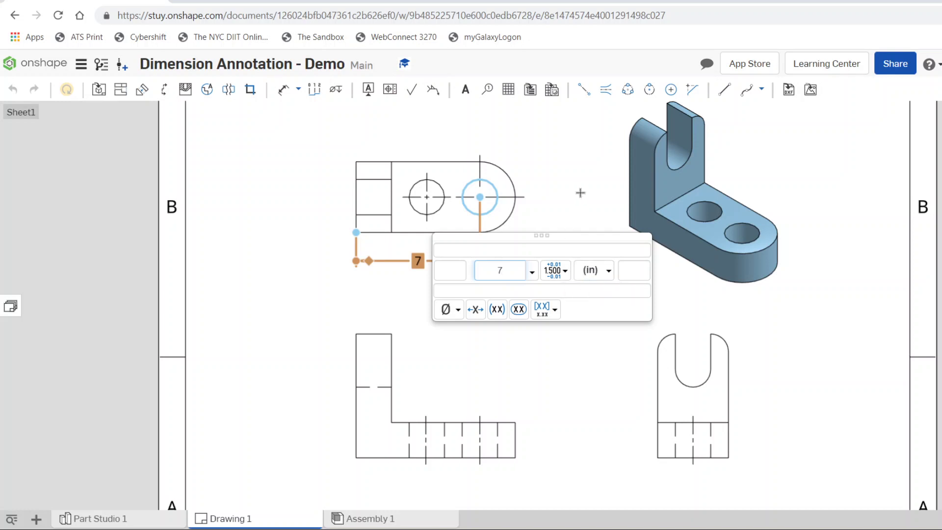
pyautogui.click(580, 193)
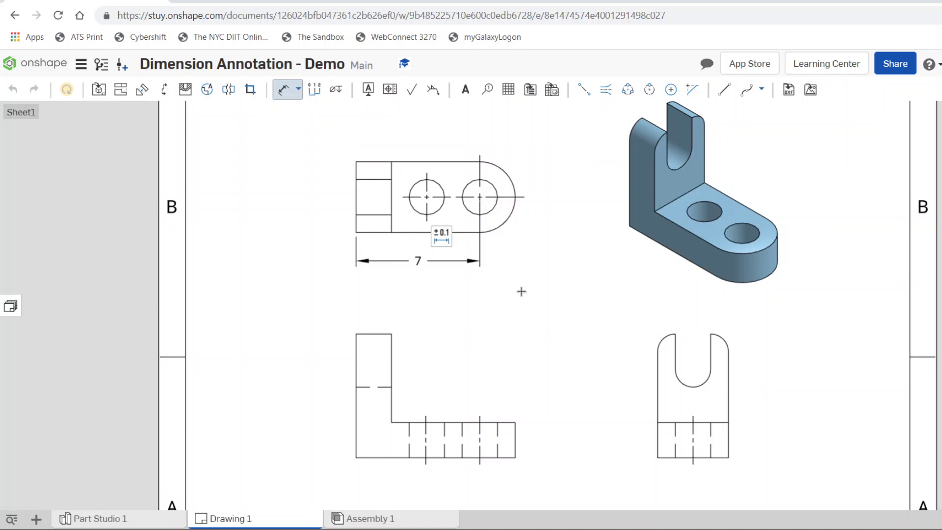
pyautogui.doubleClick(353, 261)
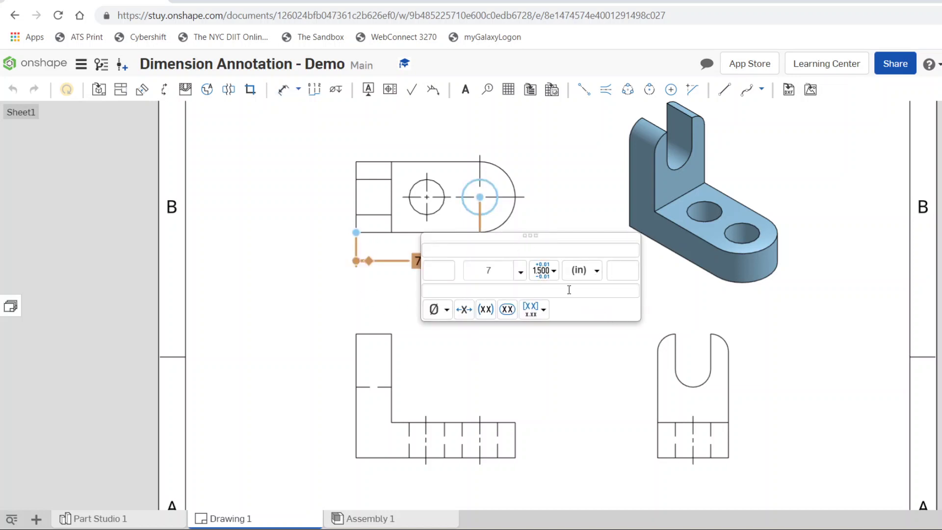
pyautogui.click(500, 223)
# Dimension the horizontal distance between the two hole centers in the top view, placed just below the view.
pyautogui.press('d')
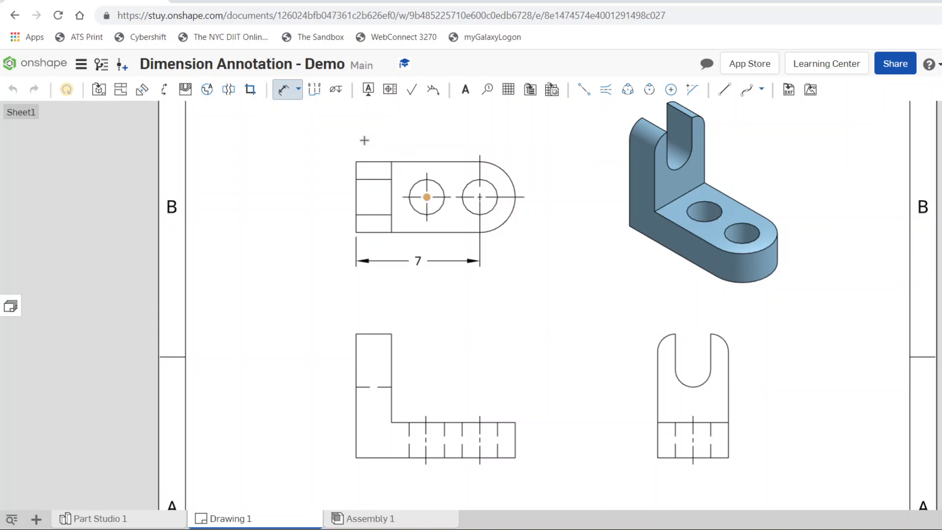
pyautogui.click(284, 92)
pyautogui.click(284, 92)
pyautogui.click(479, 197)
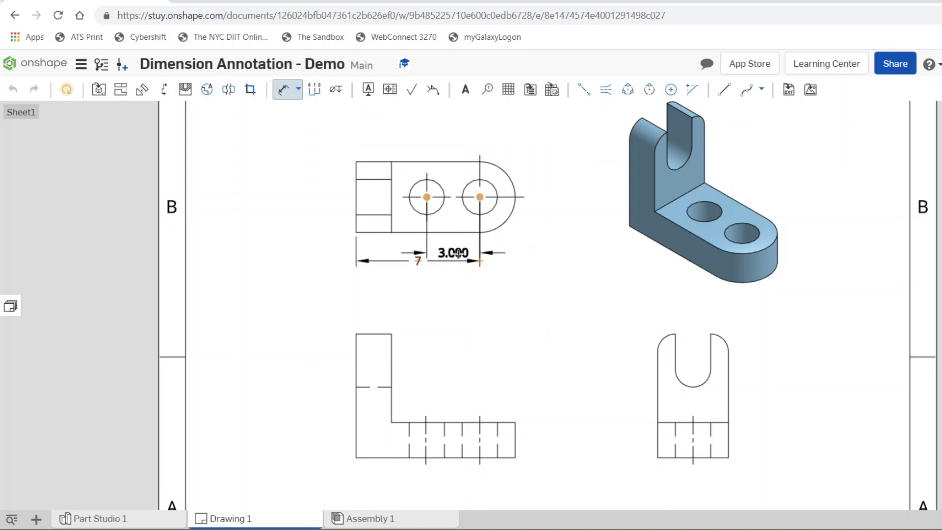
pyautogui.click(458, 253)
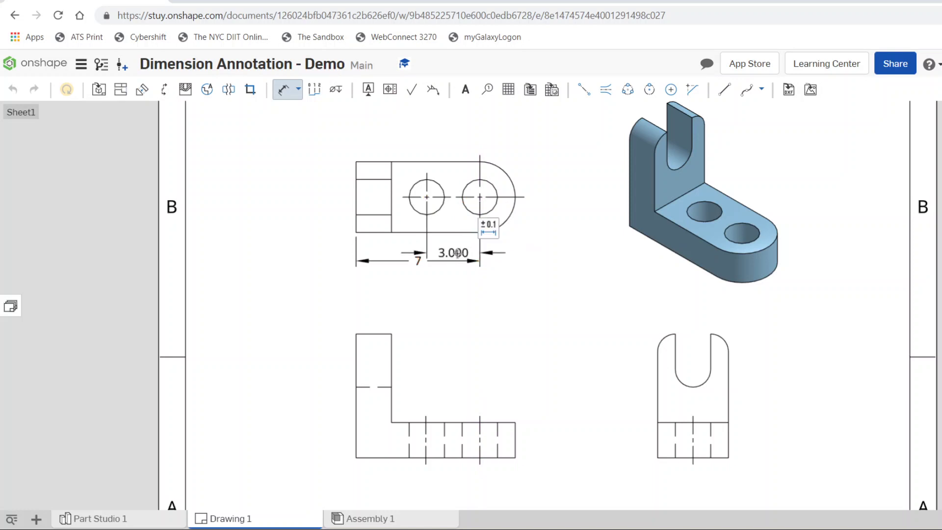
# Set the precision of the hole-to-hole dimension in the top view to 0.
pyautogui.click(496, 227)
pyautogui.click(567, 263)
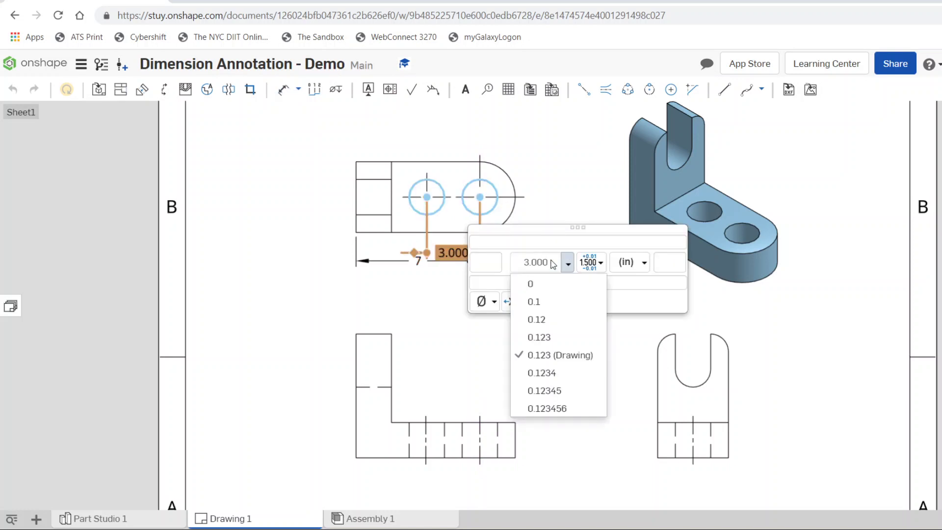
pyautogui.click(530, 283)
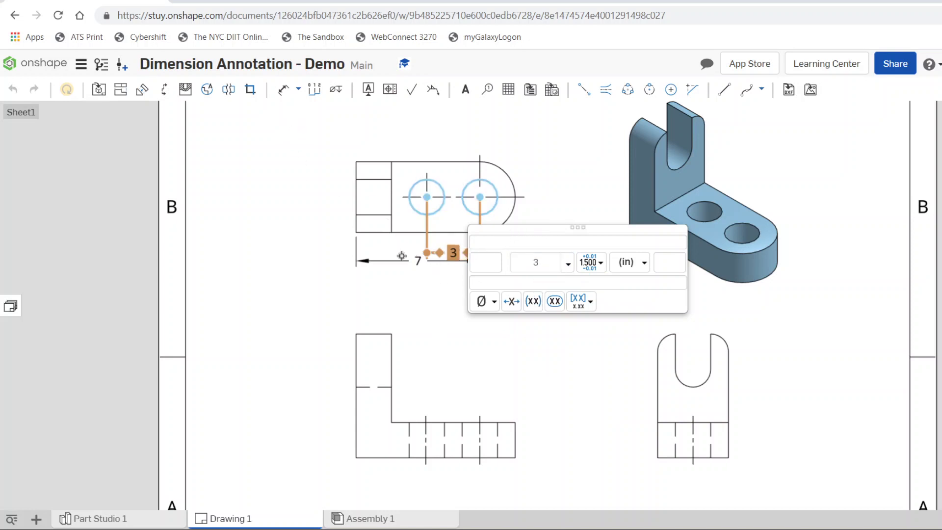
pyautogui.press('d')
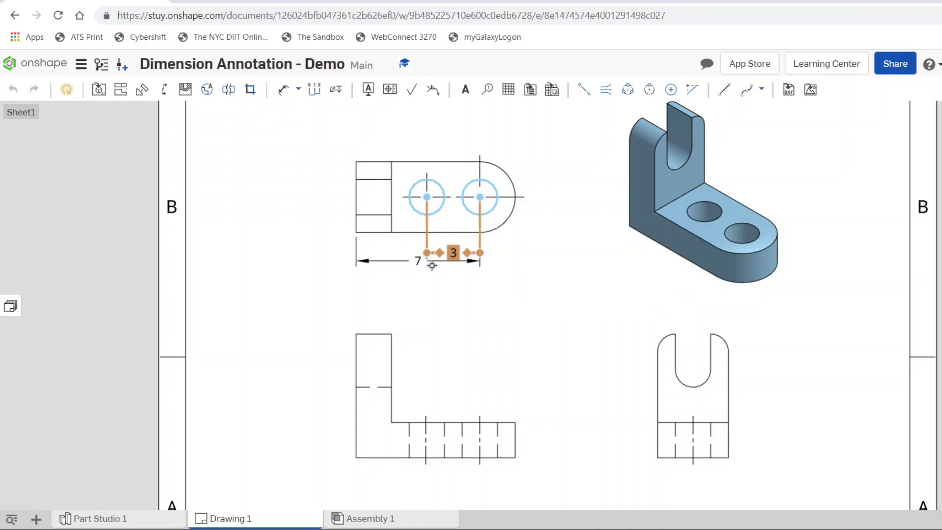
pyautogui.press('Escape')
# Move the corner-to-outer-hole dimension farther below the top view, clear of the hole spacing dimension.
pyautogui.click(432, 262)
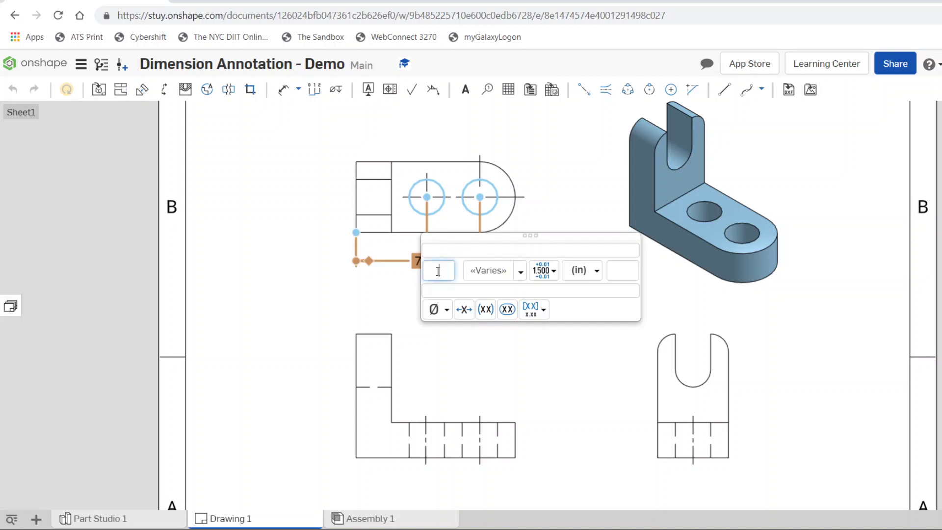
pyautogui.press('Escape')
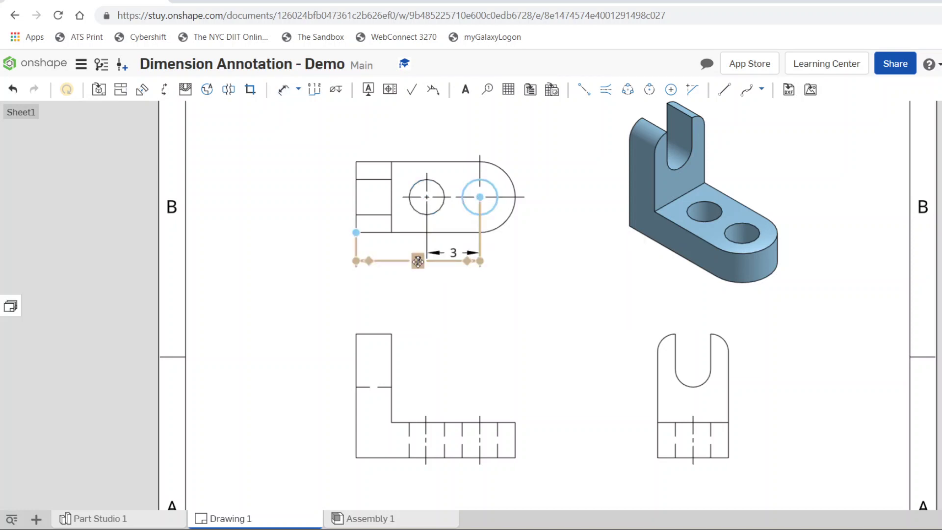
pyautogui.moveTo(418, 262)
pyautogui.mouseDown()
pyautogui.moveTo(428, 273)
pyautogui.moveTo(419, 276)
pyautogui.mouseUp()
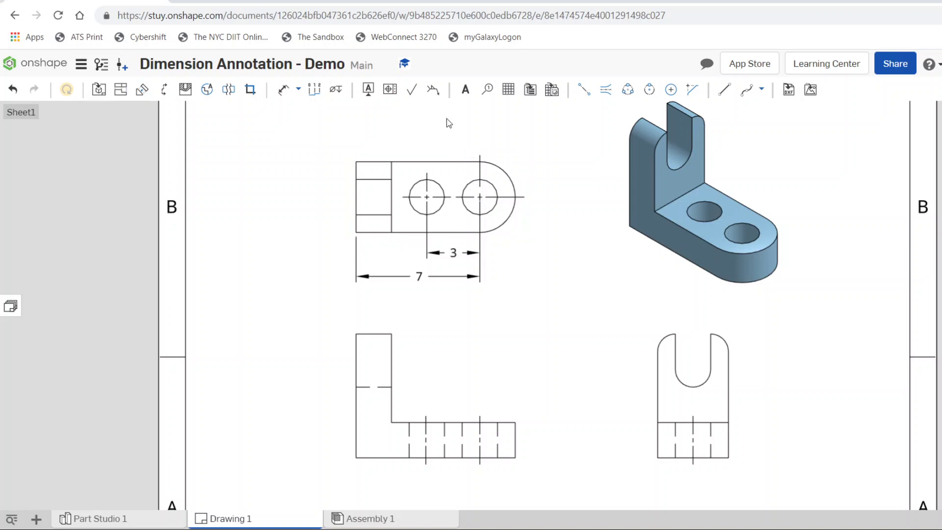
# Dimension the top view's overall vertical width, placed to the left of the view, with precision 0.
pyautogui.click(282, 89)
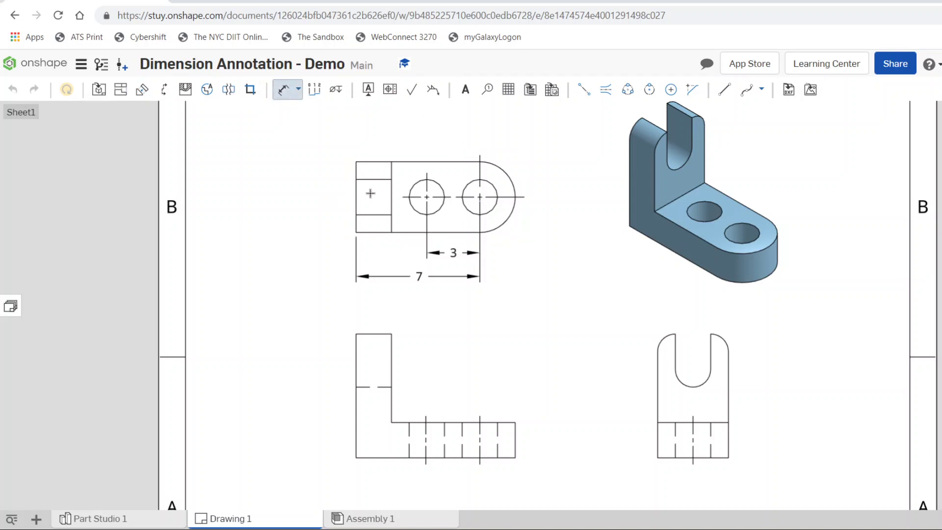
pyautogui.click(356, 197)
pyautogui.click(355, 232)
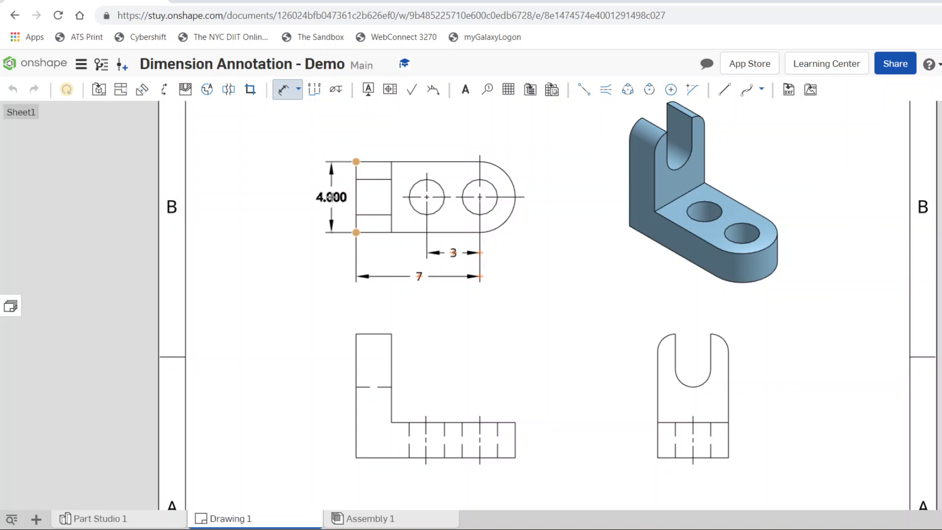
pyautogui.click(332, 197)
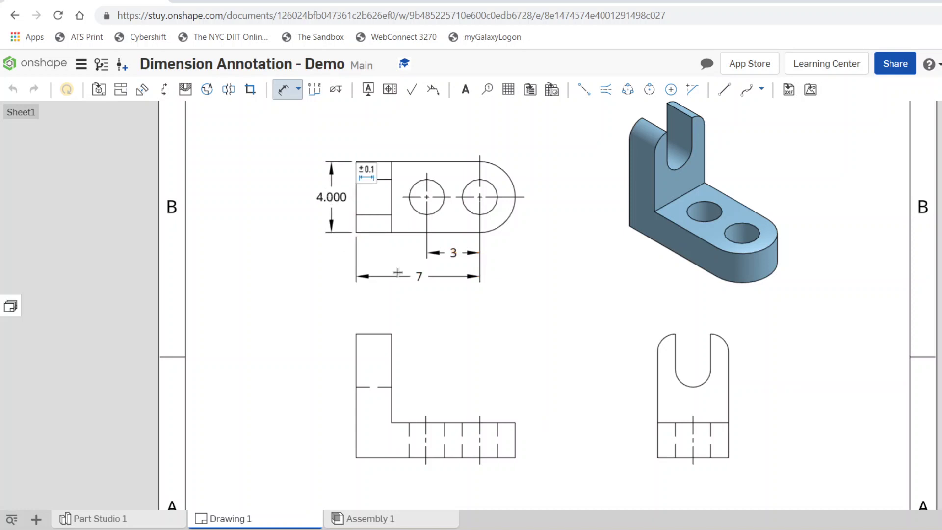
pyautogui.click(365, 172)
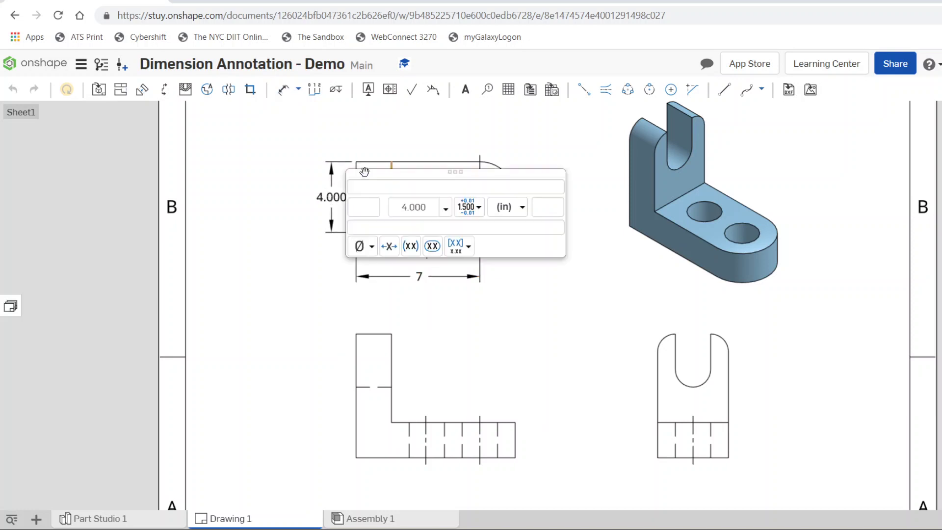
pyautogui.click(446, 208)
pyautogui.click(407, 225)
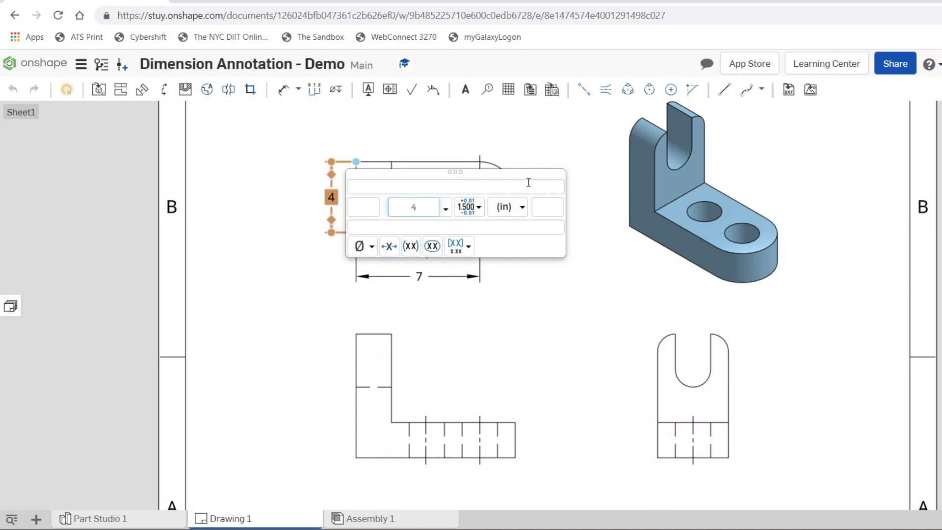
pyautogui.click(395, 156)
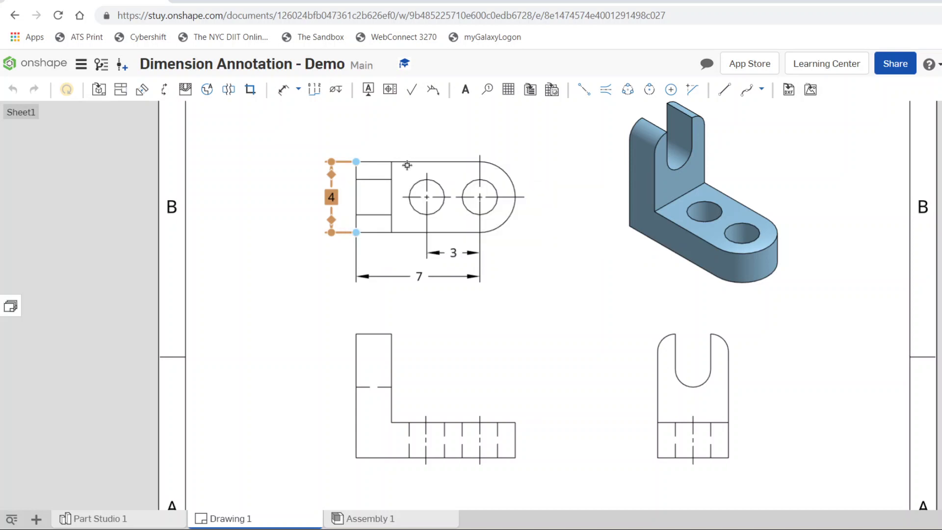
# Dimension the front view's overall height, aligned under the top view's vertical dimension, with precision 0.
pyautogui.press('d')
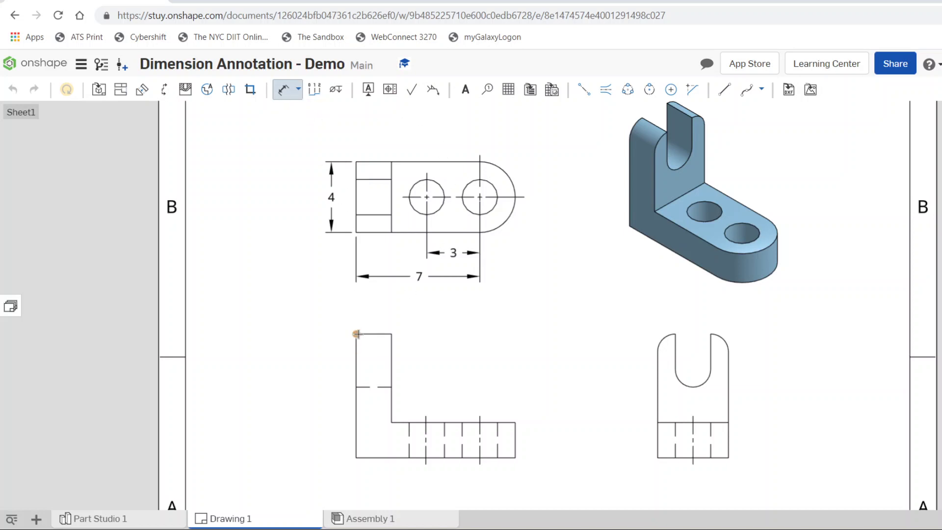
pyautogui.click(357, 458)
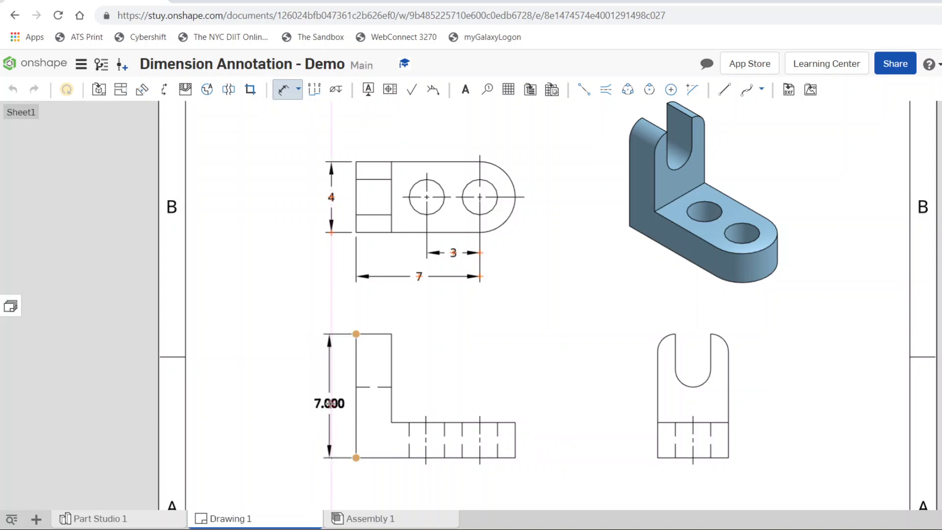
pyautogui.click(331, 397)
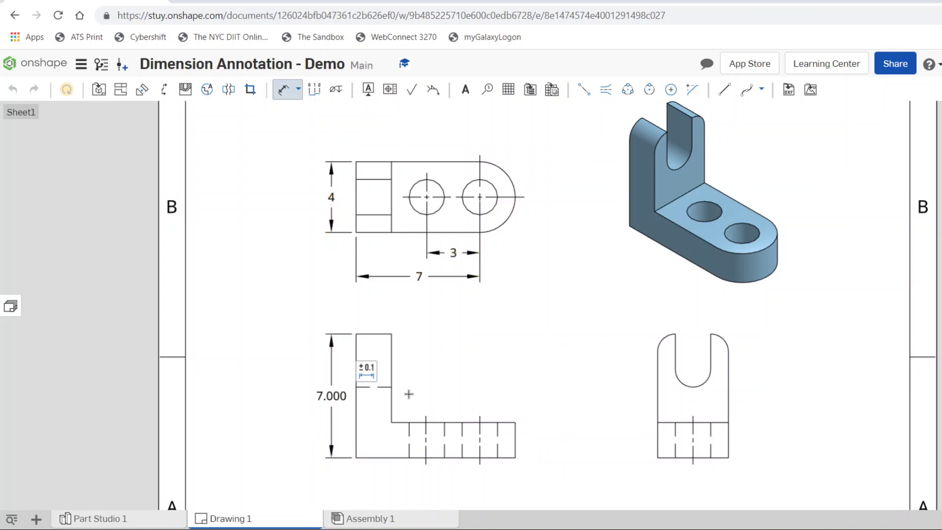
pyautogui.doubleClick(341, 387)
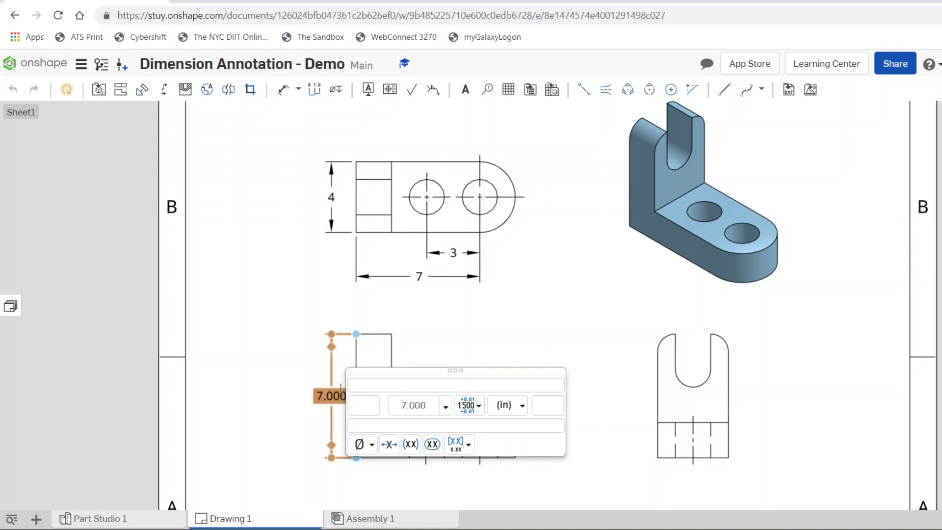
pyautogui.click(444, 405)
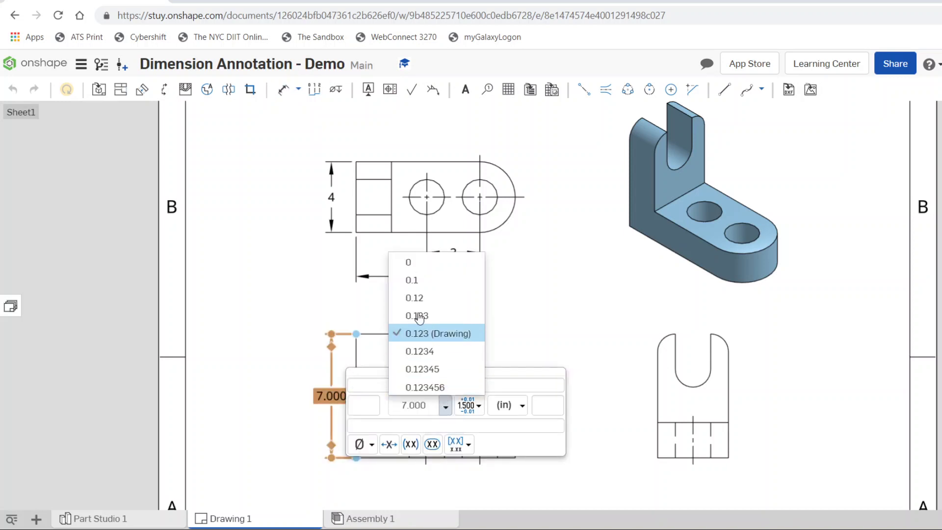
pyautogui.click(424, 260)
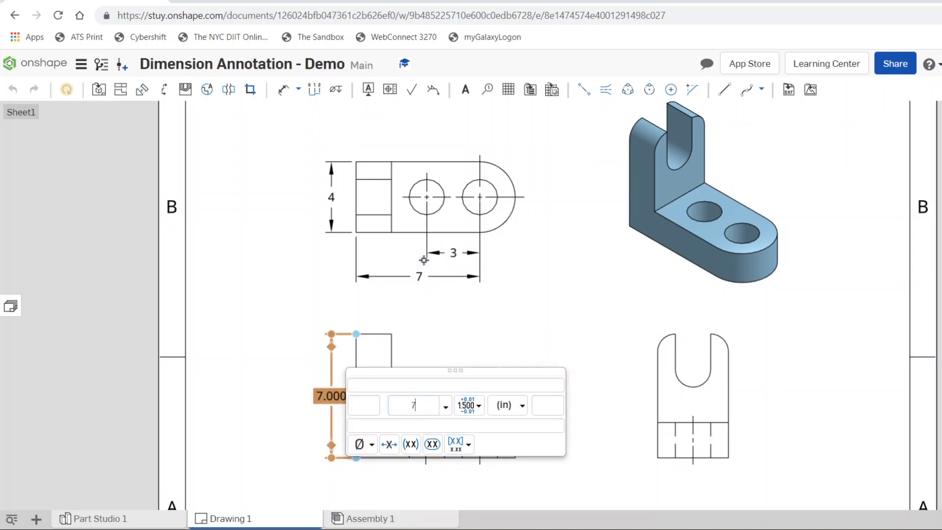
pyautogui.click(657, 308)
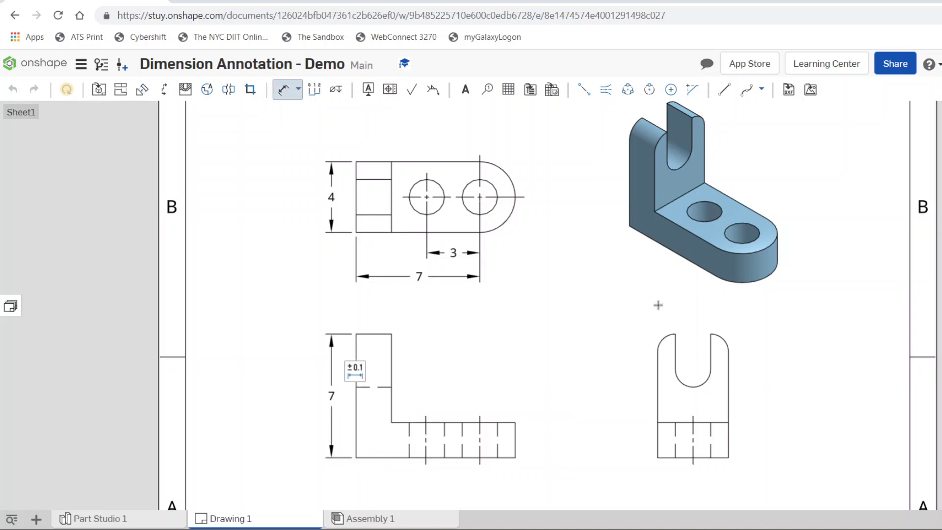
# Dimension the base thickness at the right end of the front view and set its precision to 0.
pyautogui.click(516, 439)
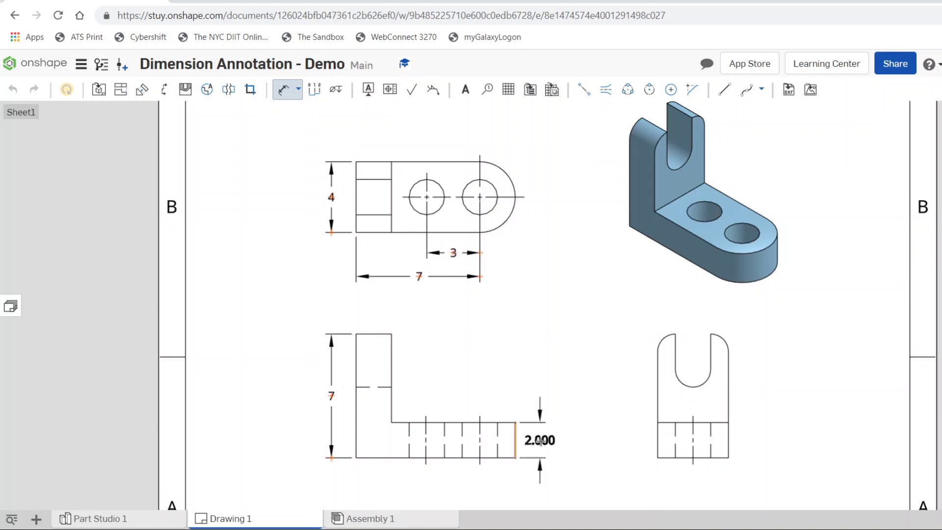
pyautogui.click(540, 441)
pyautogui.click(573, 418)
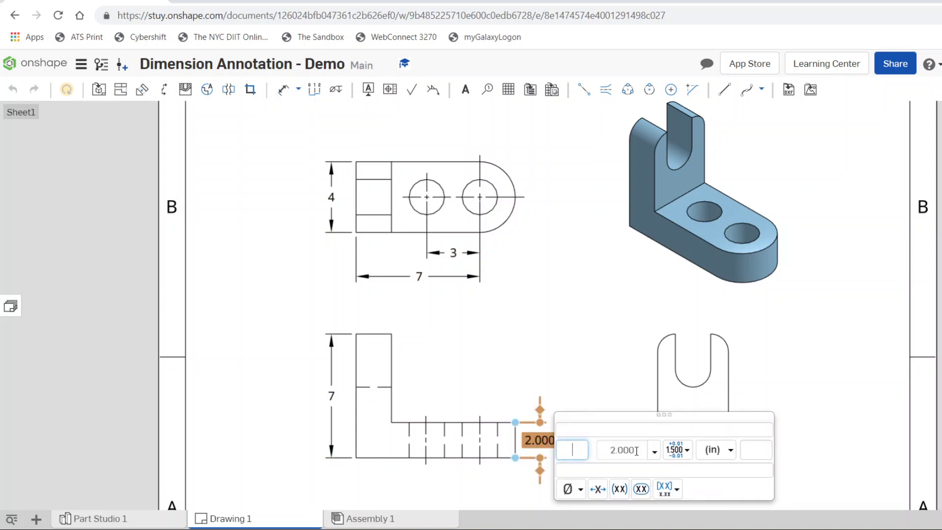
pyautogui.click(652, 449)
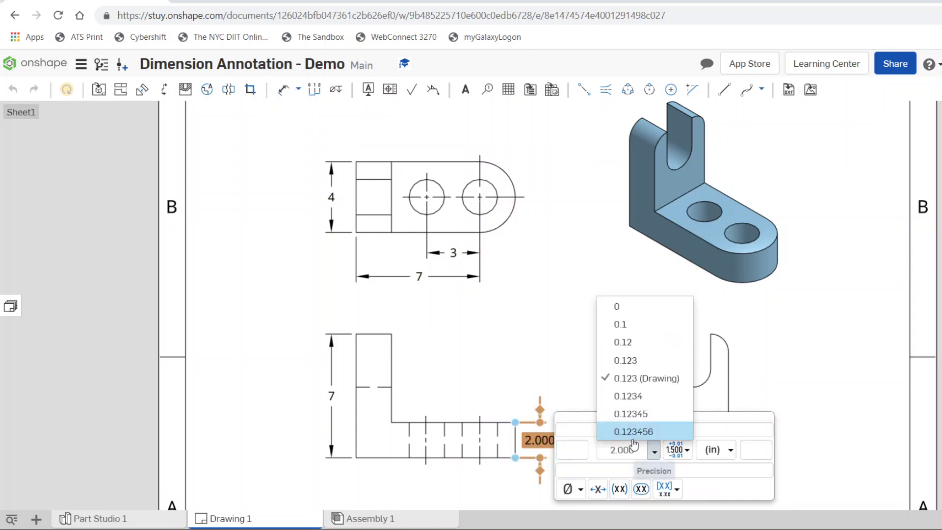
pyautogui.click(618, 306)
pyautogui.click(621, 308)
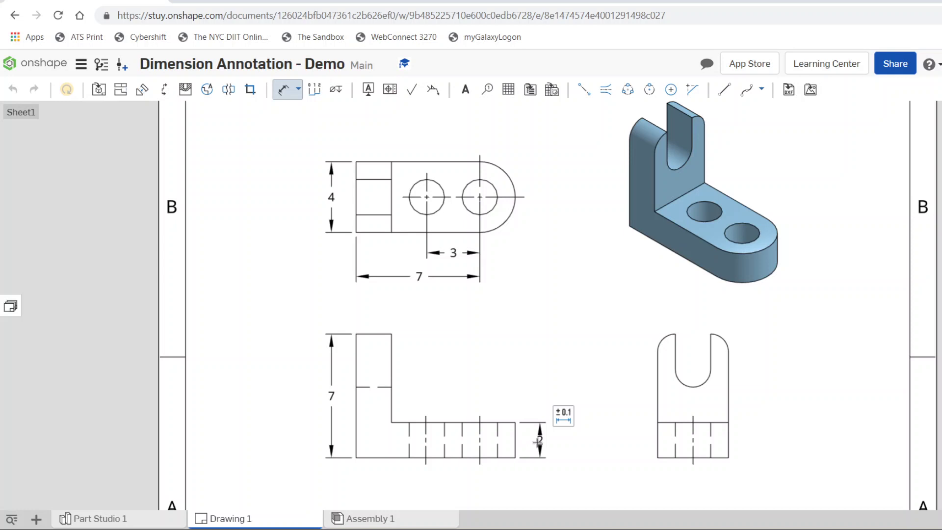
pyautogui.press('Escape')
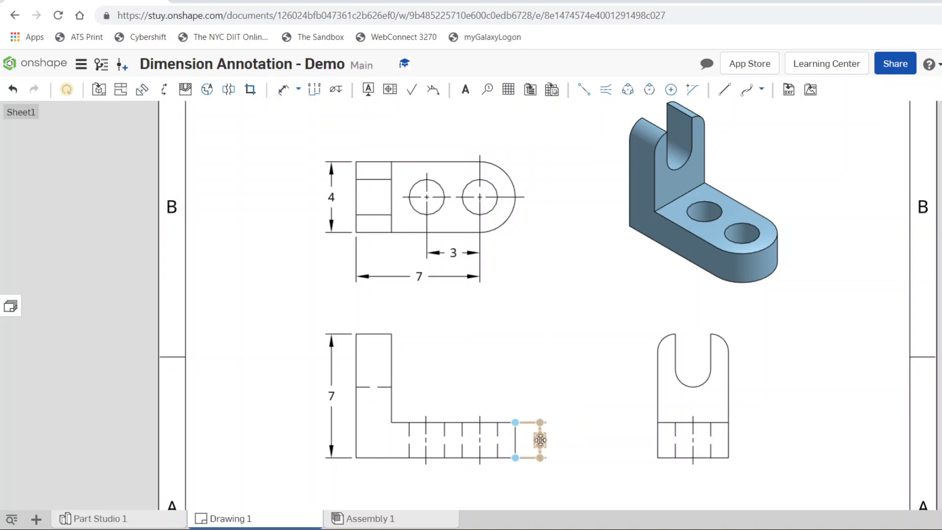
# Reposition the base thickness dimension beside the front view's right end, with its text between the extension lines and arrows outside.
pyautogui.moveTo(543, 450)
pyautogui.mouseDown()
pyautogui.moveTo(553, 436)
pyautogui.moveTo(542, 435)
pyautogui.mouseUp()
pyautogui.moveTo(541, 456)
pyautogui.mouseDown()
pyautogui.moveTo(540, 444)
pyautogui.moveTo(554, 440)
pyautogui.moveTo(543, 440)
pyautogui.mouseUp()
pyautogui.moveTo(538, 438)
pyautogui.mouseDown()
pyautogui.moveTo(561, 399)
pyautogui.moveTo(551, 395)
pyautogui.moveTo(552, 435)
pyautogui.mouseUp()
pyautogui.hotkey('ctrl', 'z')
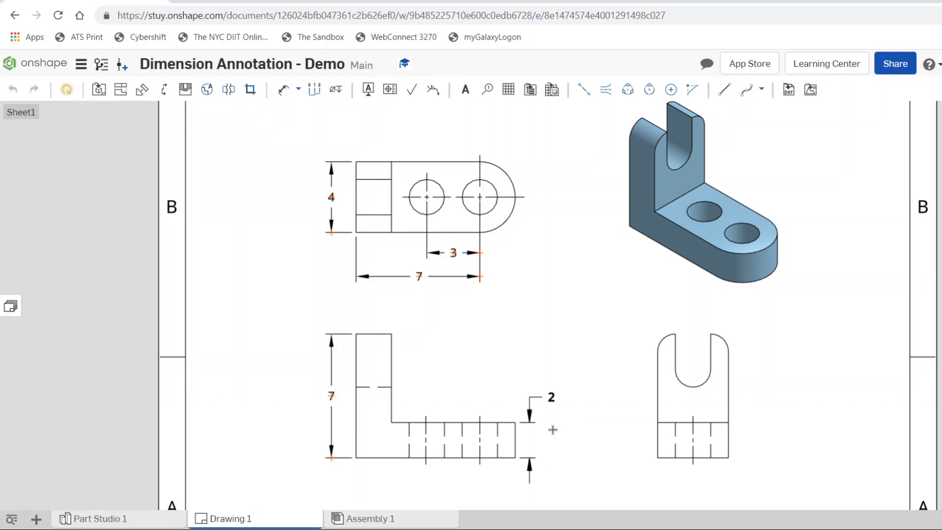
pyautogui.hotkey('ctrl', 'y')
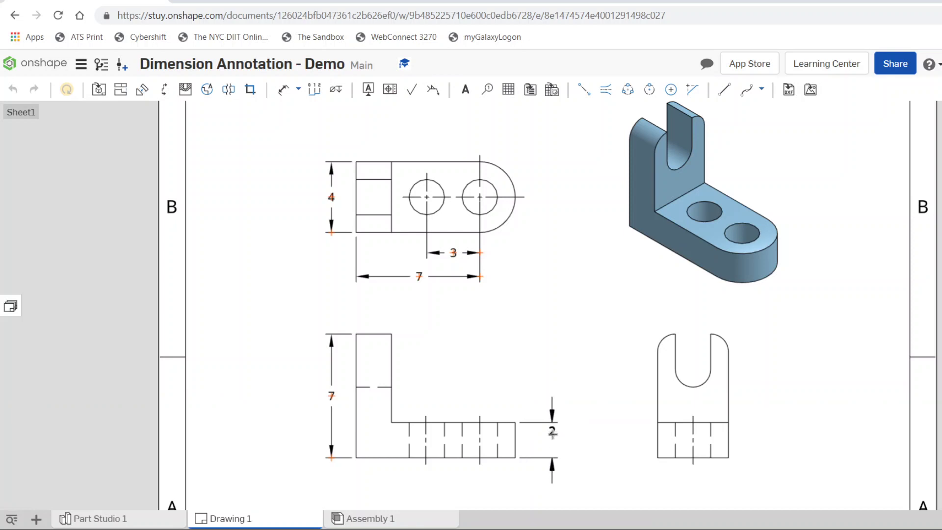
pyautogui.moveTo(553, 436); pyautogui.dragTo(553, 429)
pyautogui.moveTo(555, 434); pyautogui.dragTo(543, 435)
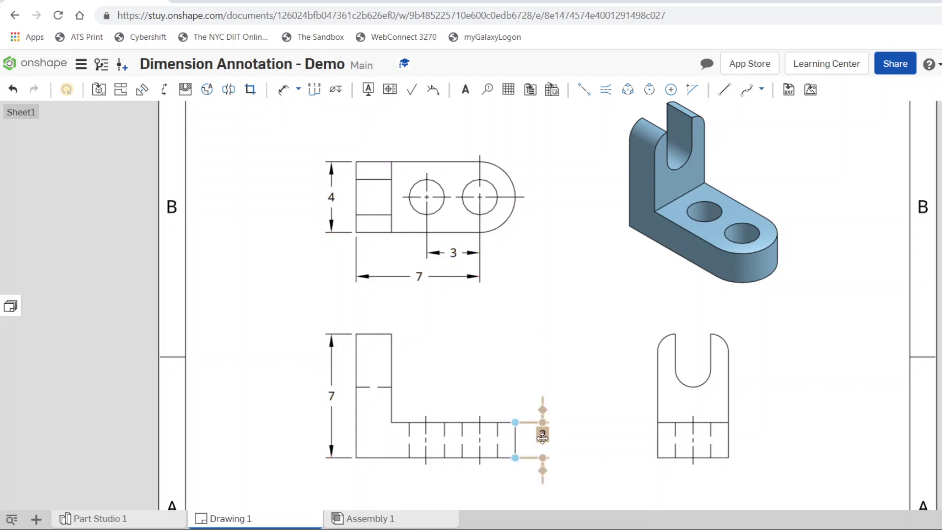
pyautogui.hotkey('ctrl', 'z')
pyautogui.moveTo(544, 440); pyautogui.dragTo(543, 438)
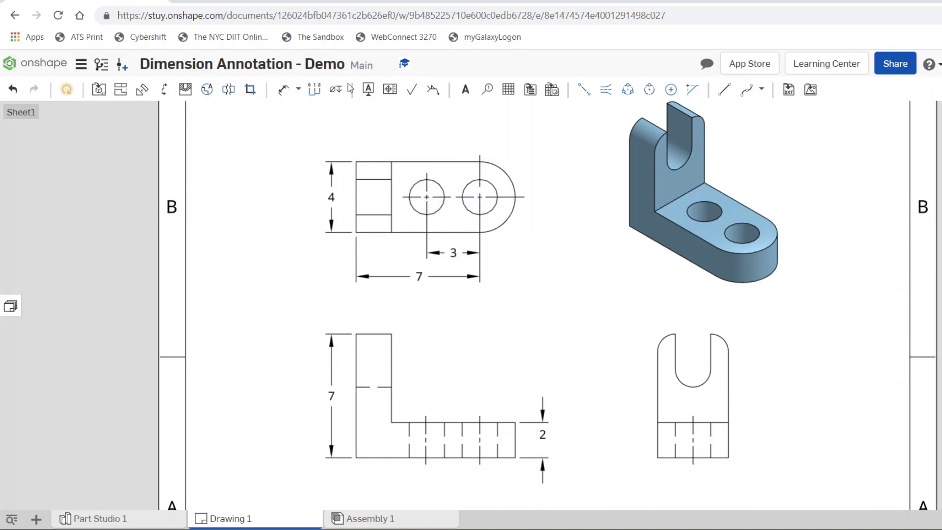
# Add a radius dimension to the top view's rounded end, placed below and outside the arc, with precision 0.
pyautogui.click(283, 90)
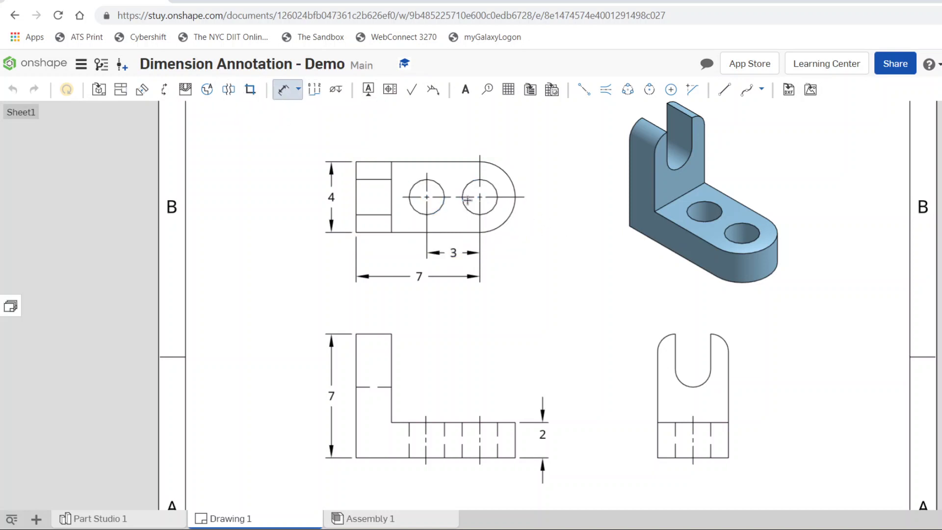
pyautogui.click(501, 226)
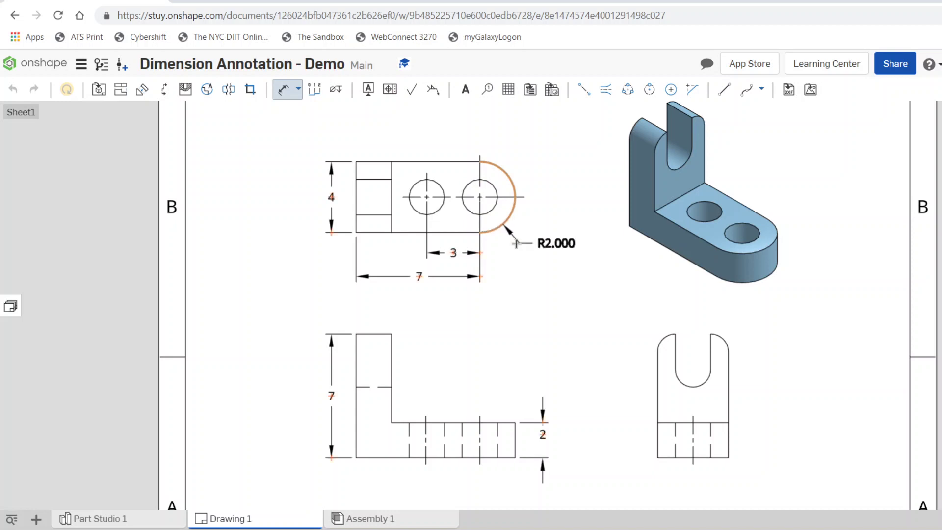
pyautogui.click(535, 276)
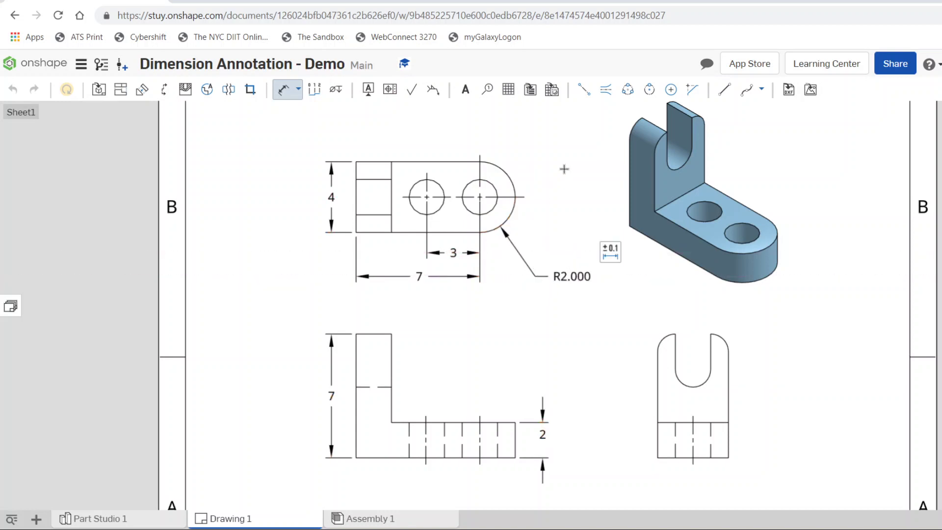
pyautogui.click(611, 253)
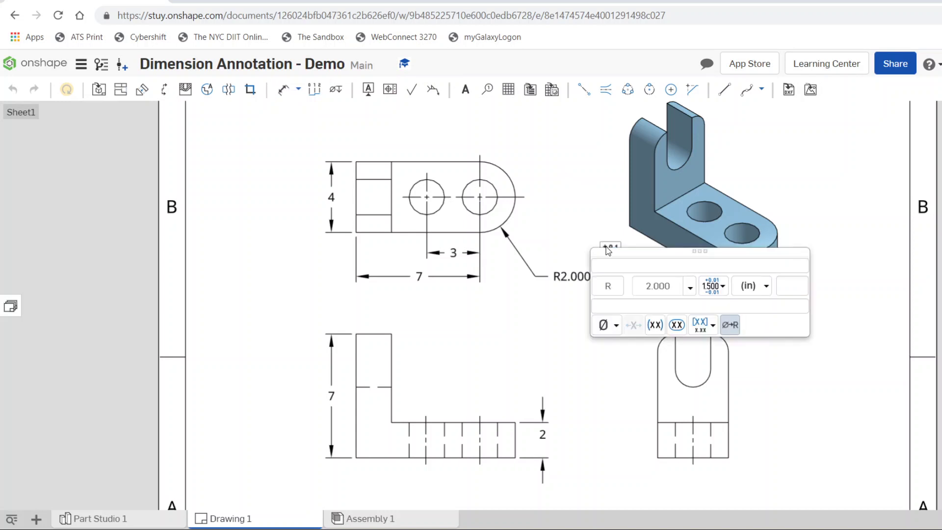
pyautogui.click(690, 287)
pyautogui.click(654, 308)
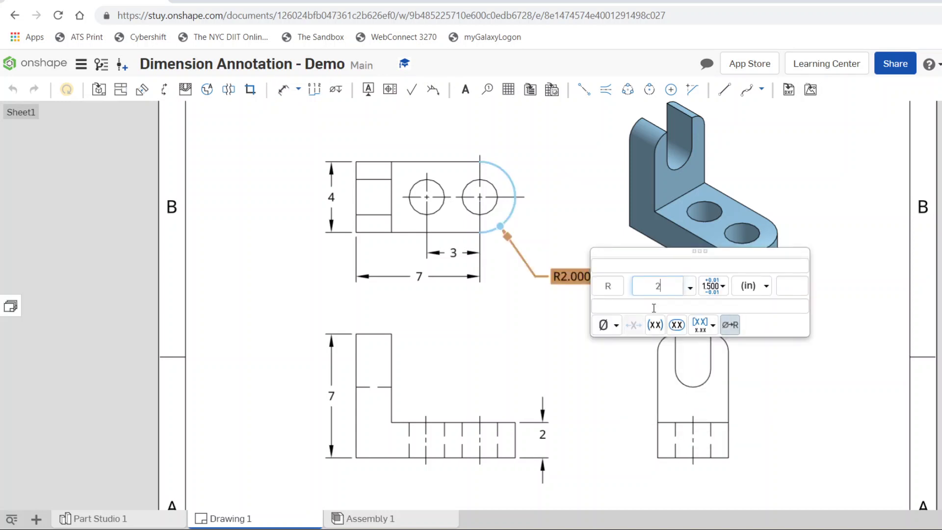
pyautogui.press('Return')
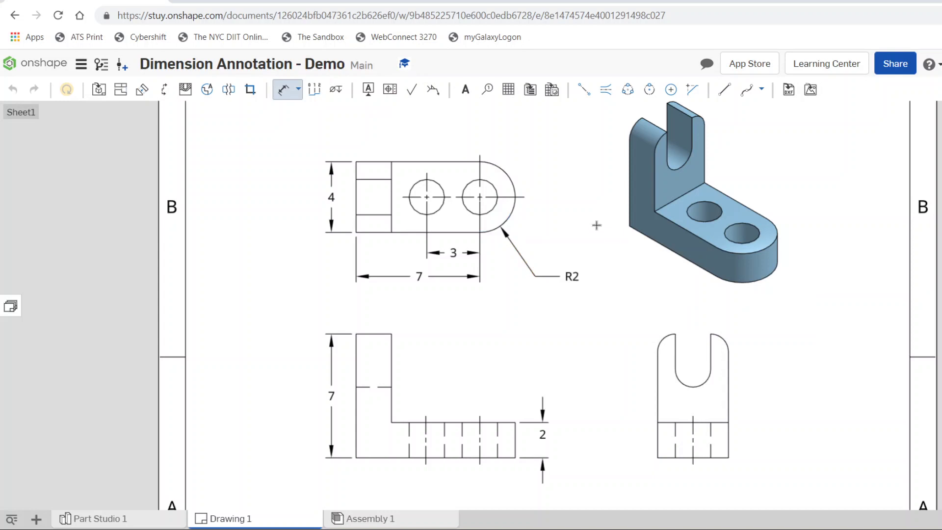
# Add a diameter dimension to the outer hole in the top view, placed above and outside the rounded end, with precision 0.
pyautogui.click(489, 183)
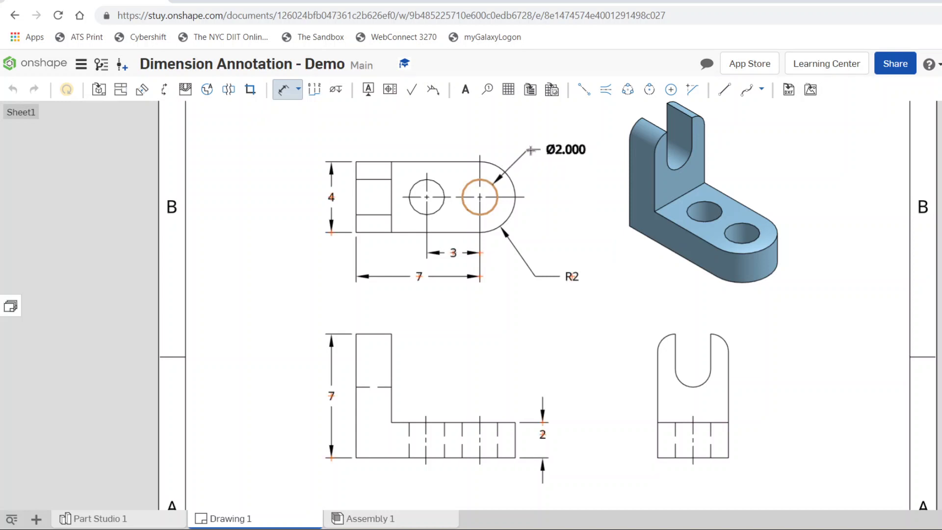
pyautogui.click(544, 157)
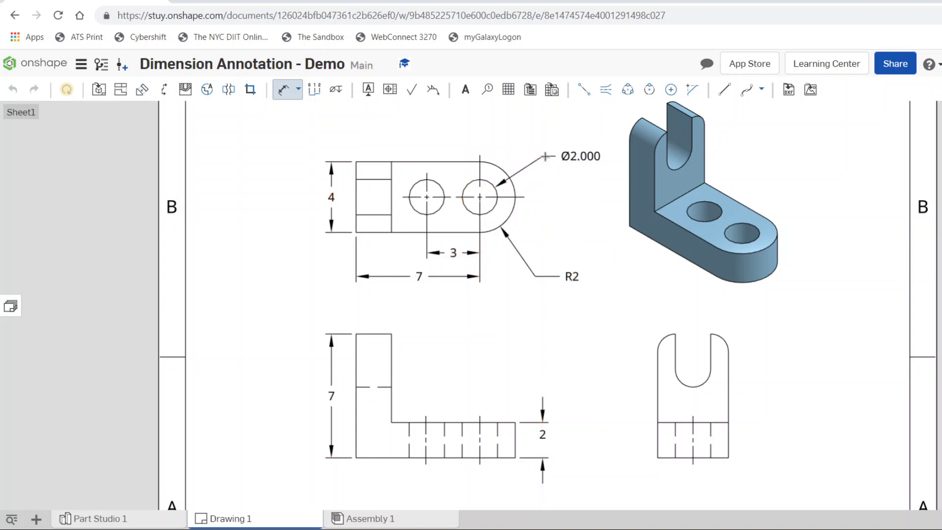
pyautogui.click(621, 131)
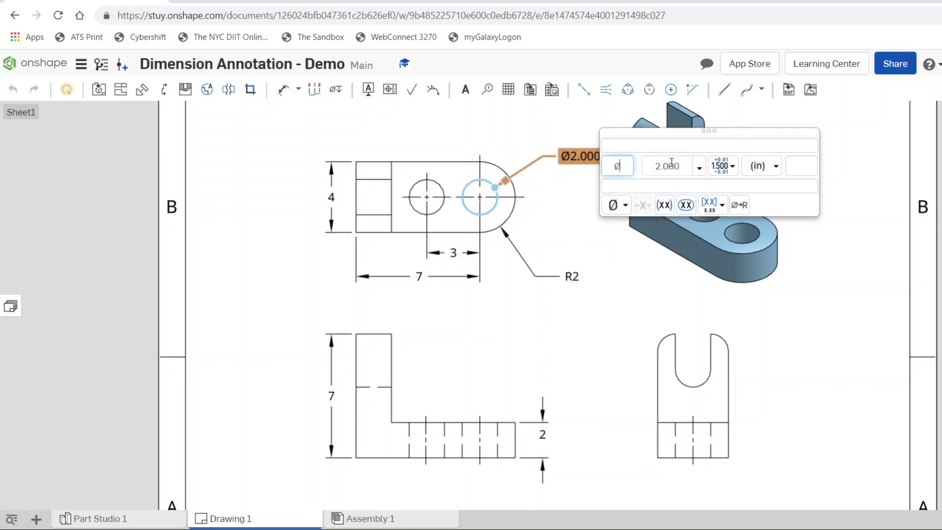
pyautogui.click(698, 169)
pyautogui.click(670, 186)
pyautogui.press('Escape')
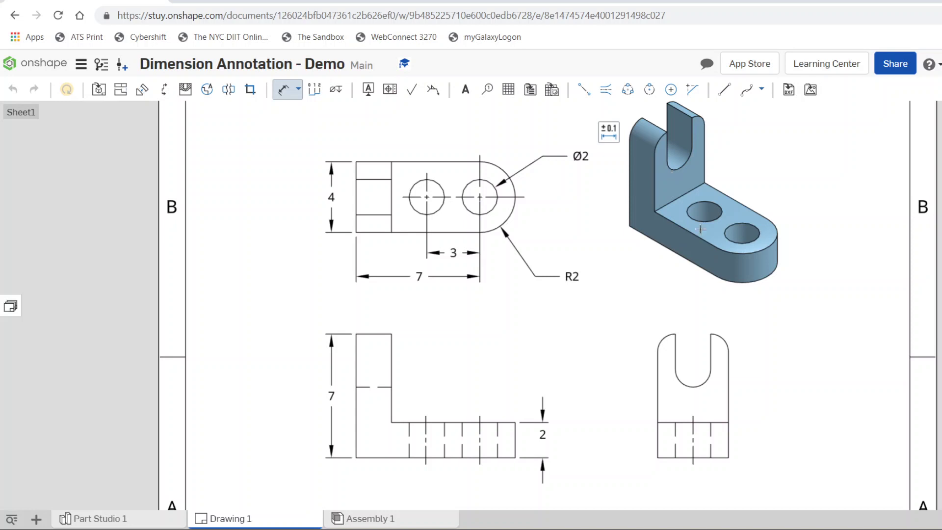
# Dimension the upright's thickness along its top edge in the front view, placed above the view, with precision 0.
pyautogui.click(375, 333)
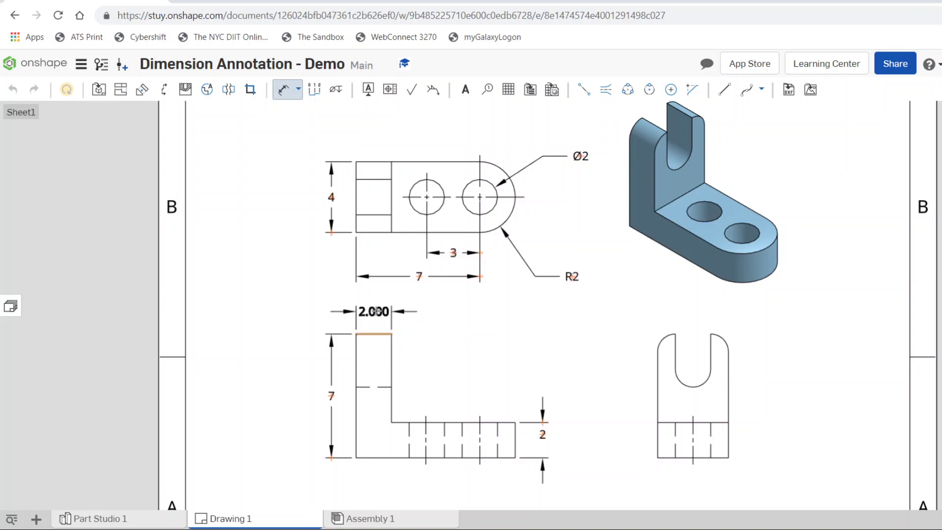
pyautogui.click(375, 310)
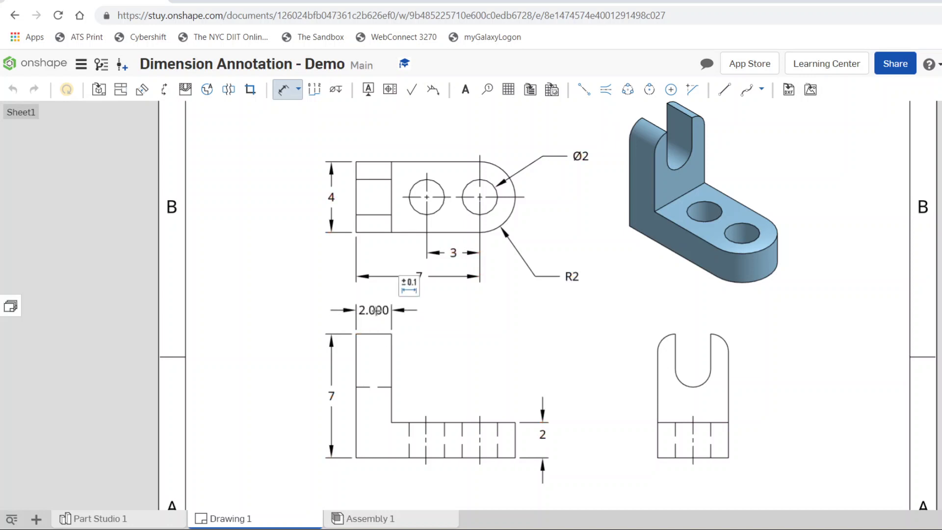
pyautogui.click(411, 284)
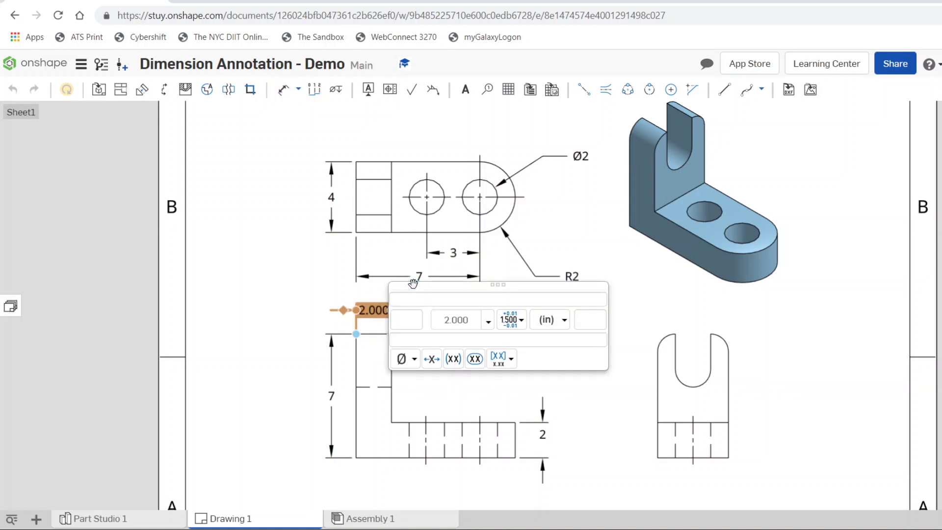
pyautogui.click(488, 321)
pyautogui.click(466, 177)
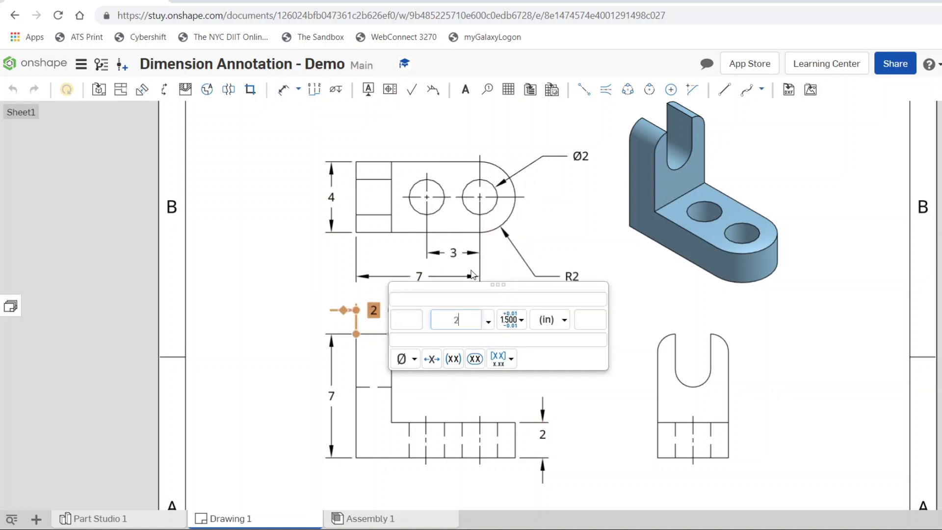
pyautogui.press('Return')
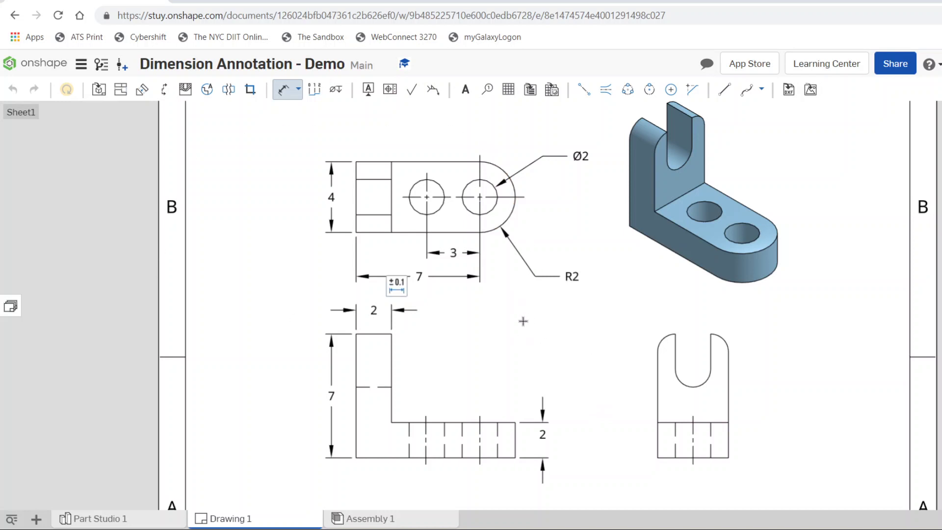
pyautogui.doubleClick(364, 311)
pyautogui.click(598, 413)
# Add a center mark to the side view's slot arc and dimension its height above the base's upper edge with precision 0.
pyautogui.click(671, 90)
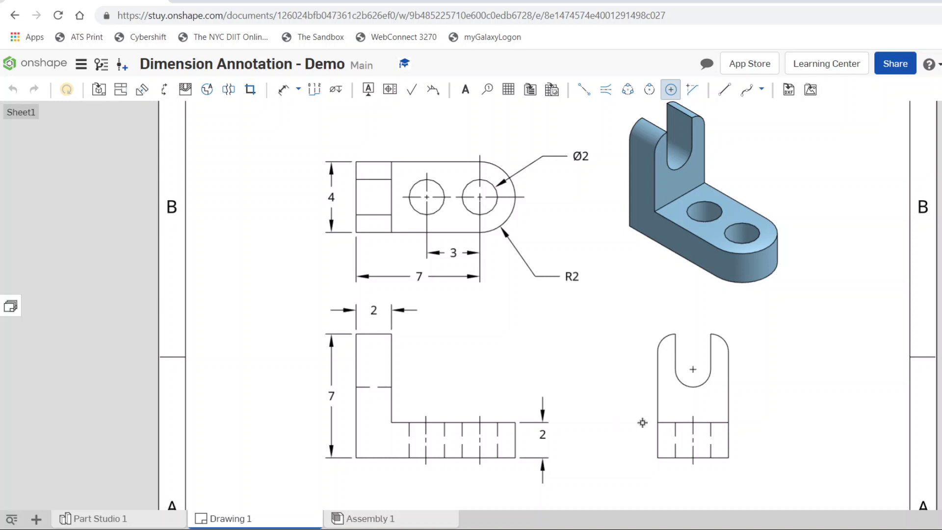
pyautogui.click(283, 89)
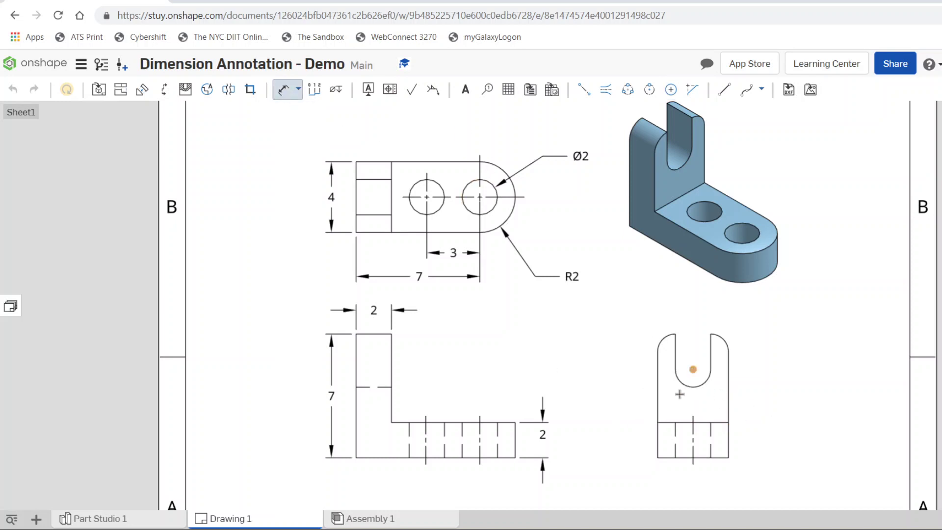
pyautogui.click(657, 423)
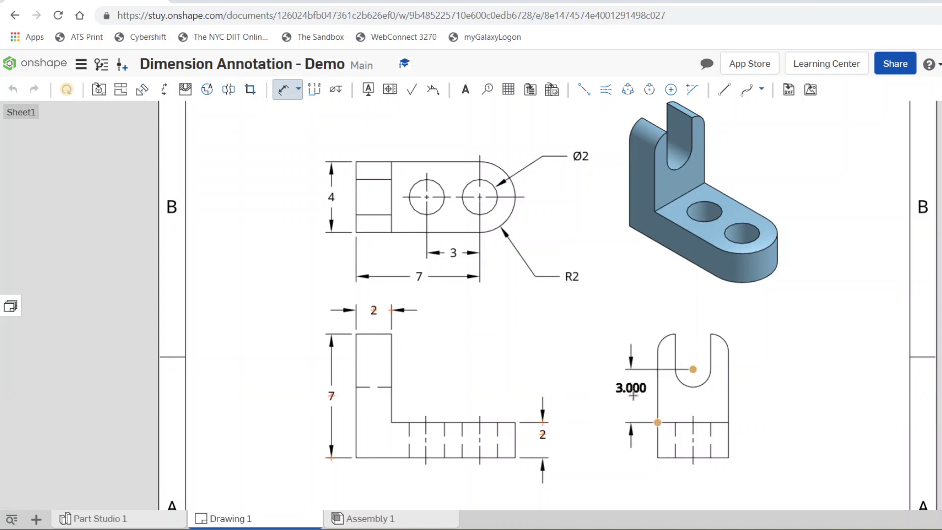
pyautogui.click(634, 396)
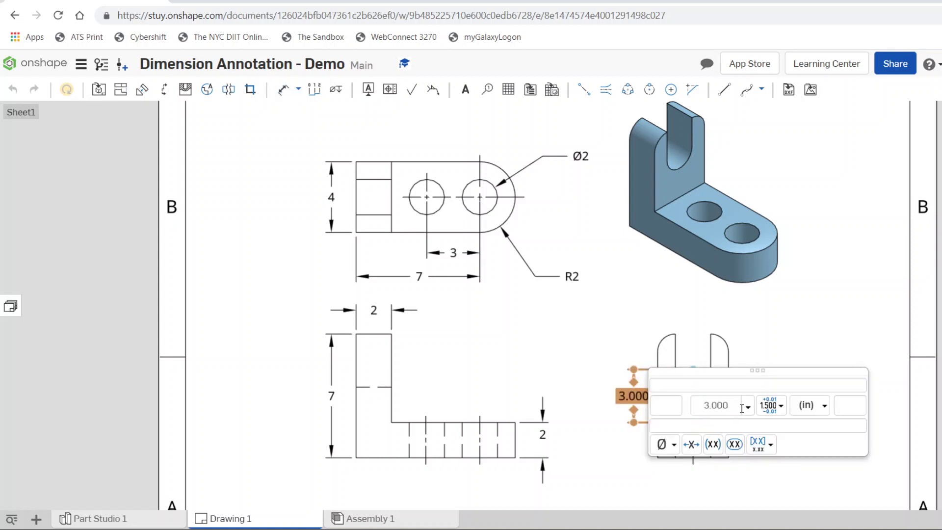
pyautogui.click(746, 407)
pyautogui.click(715, 263)
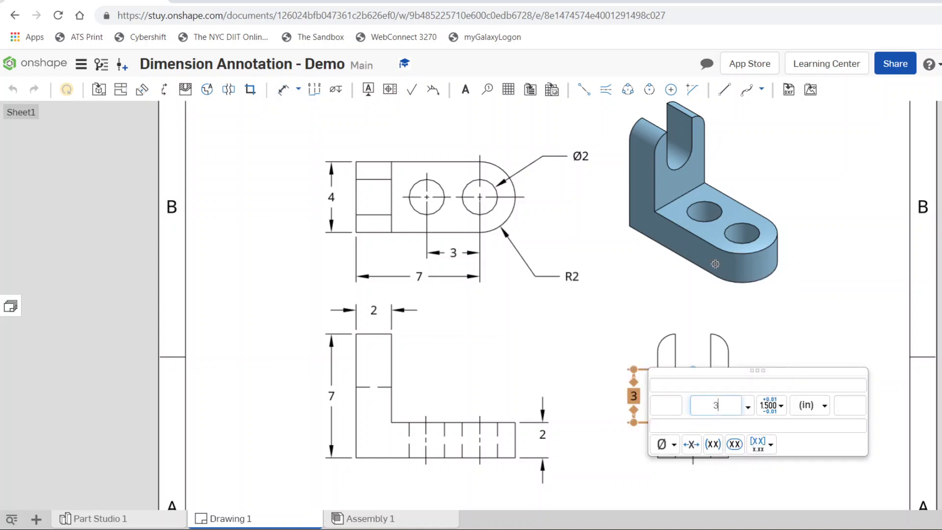
pyautogui.click(671, 337)
pyautogui.press('d')
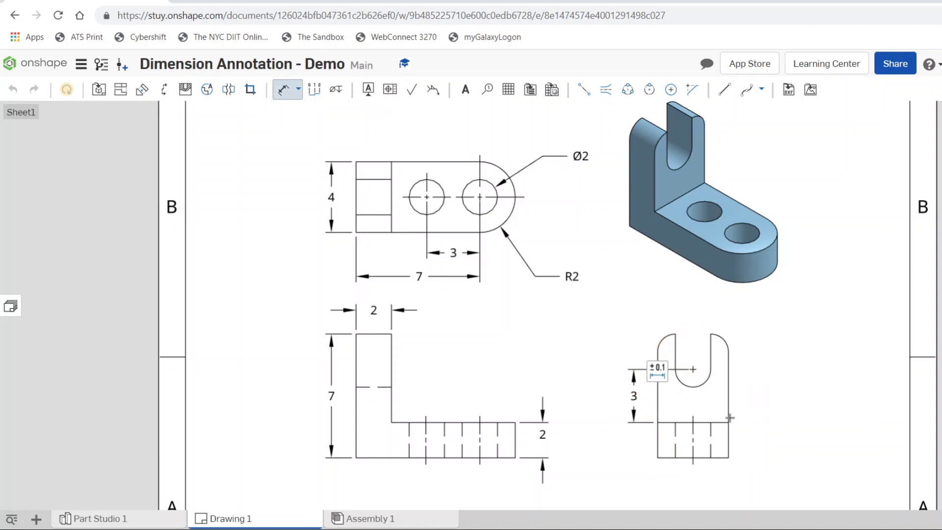
pyautogui.doubleClick(660, 372)
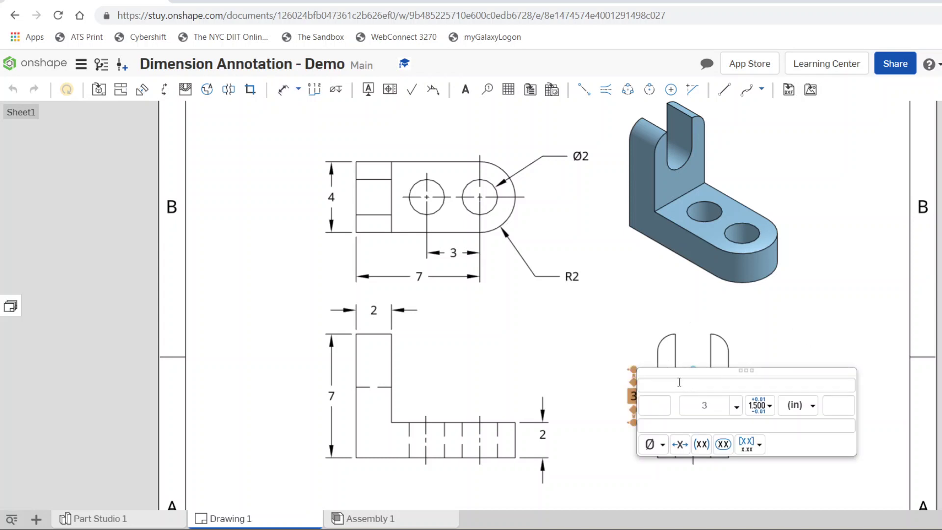
pyautogui.click(625, 288)
pyautogui.press('d')
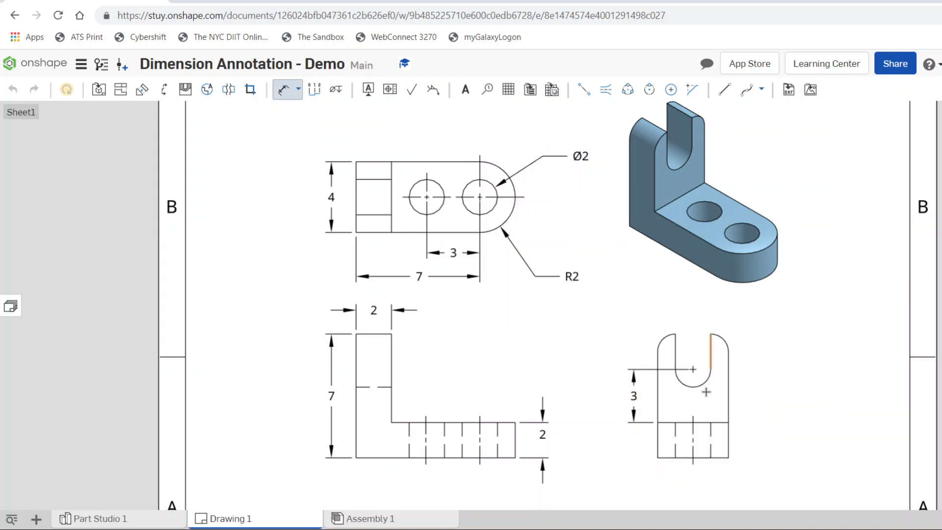
pyautogui.doubleClick(655, 369)
pyautogui.click(828, 315)
# Dimension the slot width above the side view, level with the front view's upright thickness dimension, with precision 0.
pyautogui.click(675, 351)
pyautogui.click(710, 343)
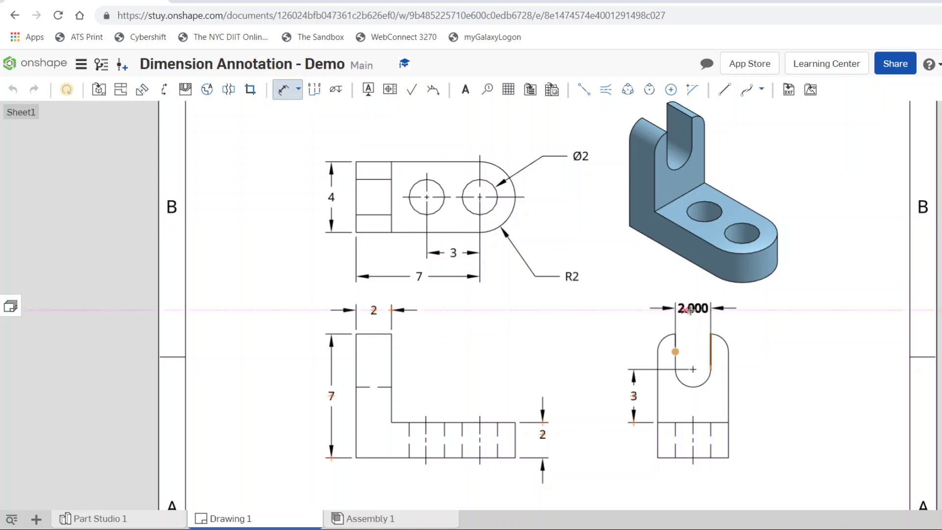
pyautogui.click(690, 310)
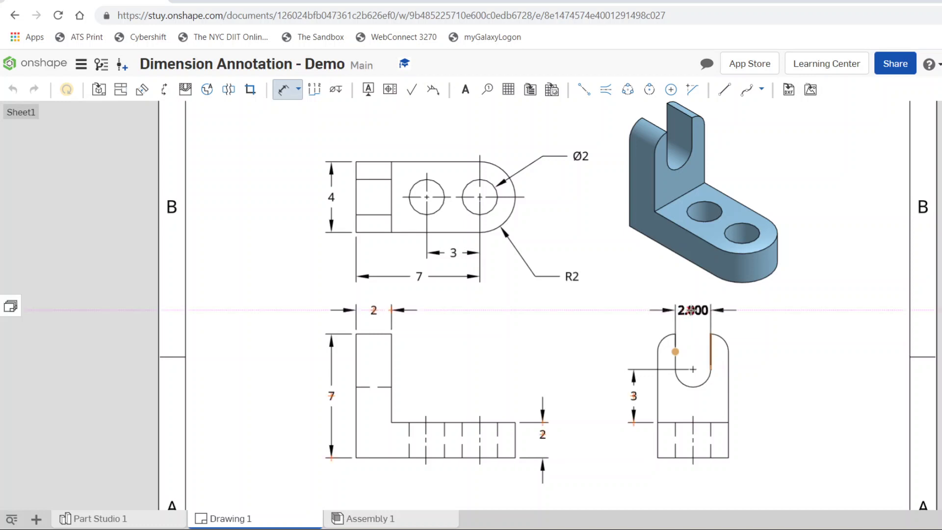
pyautogui.click(721, 284)
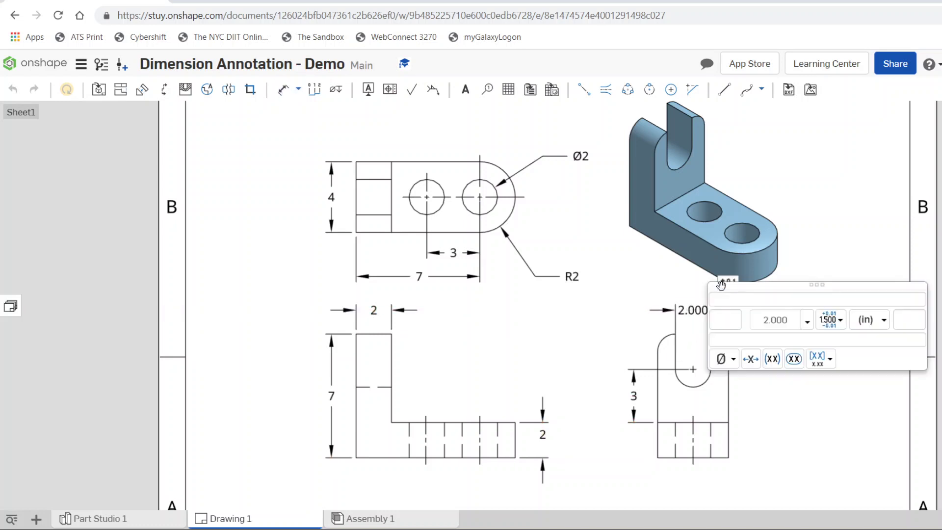
pyautogui.click(807, 321)
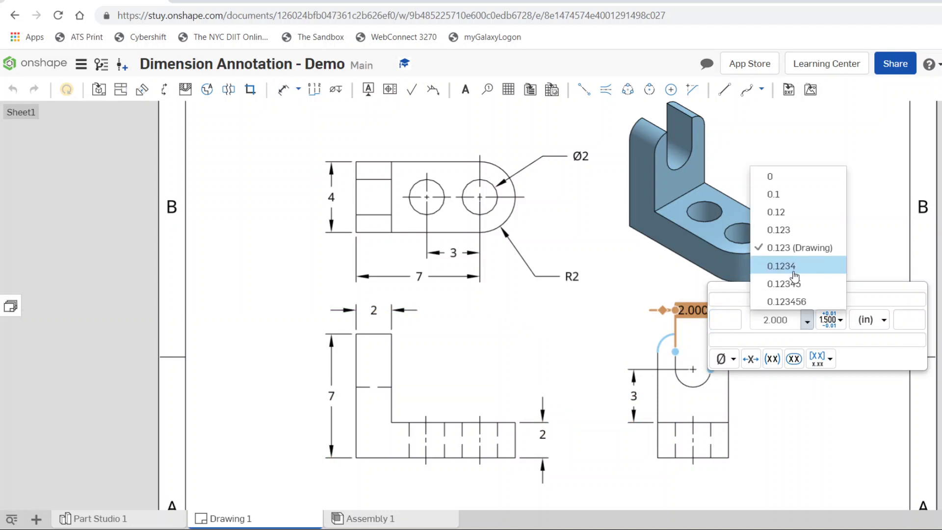
pyautogui.click(778, 179)
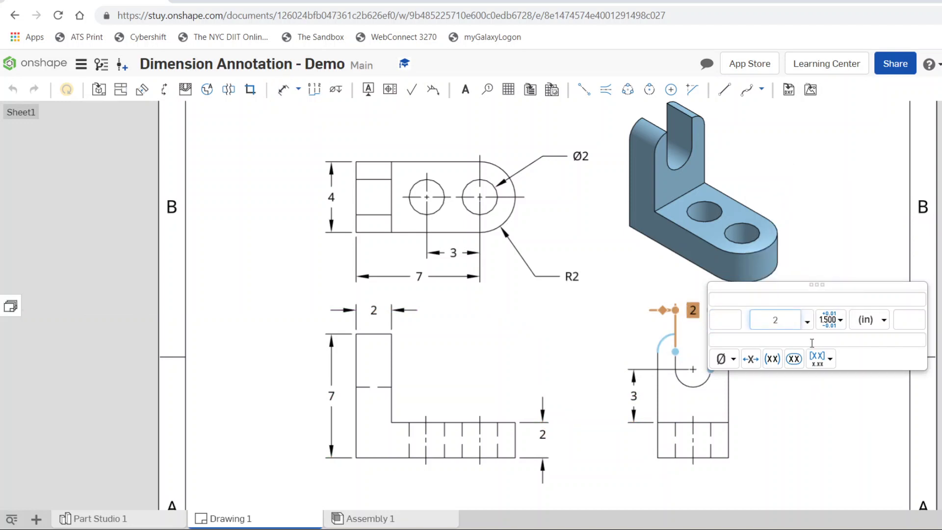
pyautogui.press('Return')
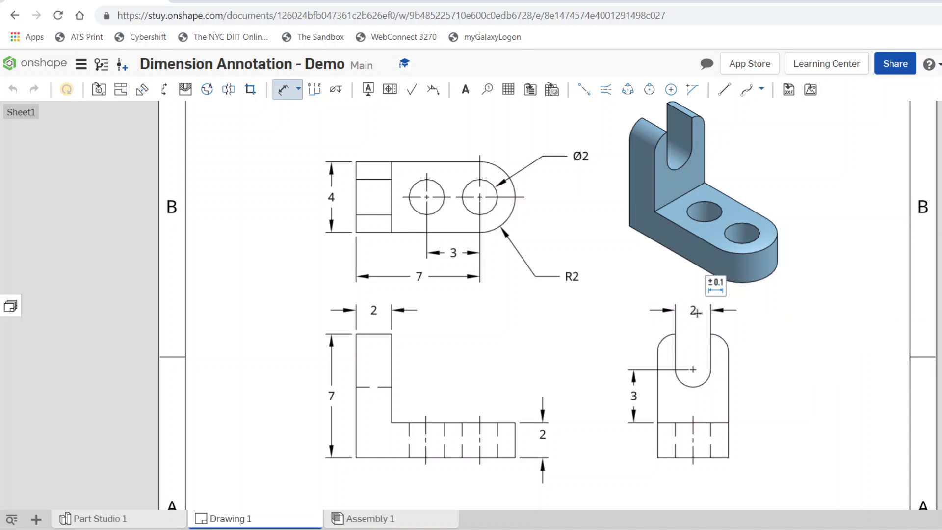
pyautogui.press('Escape')
pyautogui.moveTo(694, 314)
pyautogui.mouseDown()
pyautogui.moveTo(697, 322)
pyautogui.moveTo(692, 311)
pyautogui.mouseUp()
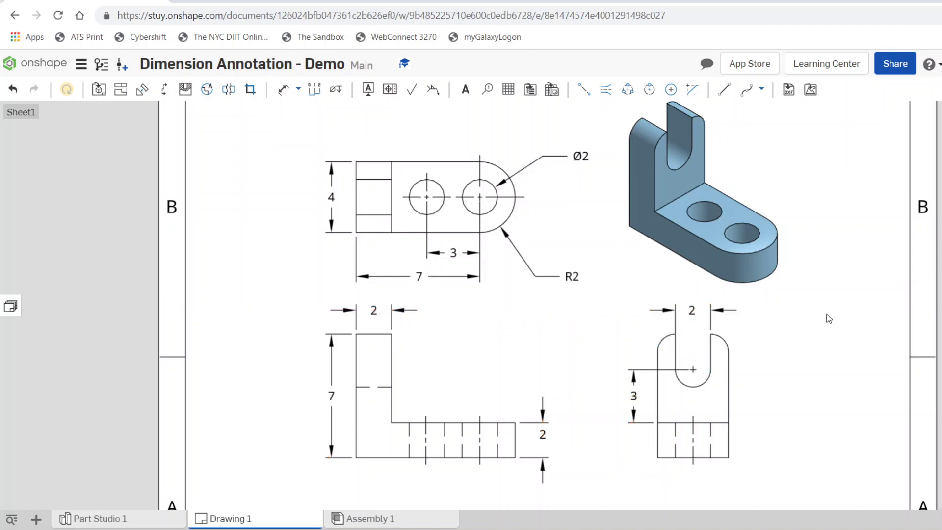
pyautogui.click(677, 332)
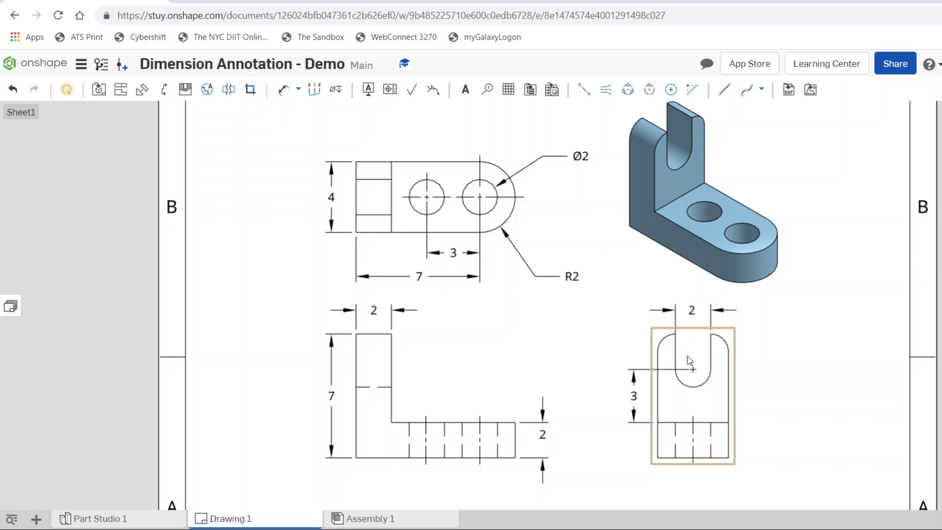
# Delete the slot width dimension above the side view.
pyautogui.click(677, 337)
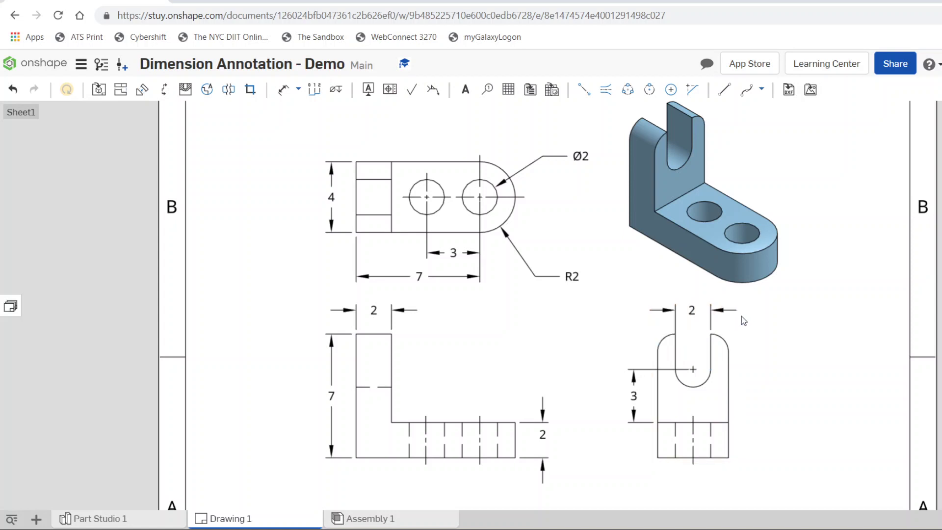
pyautogui.click(710, 318)
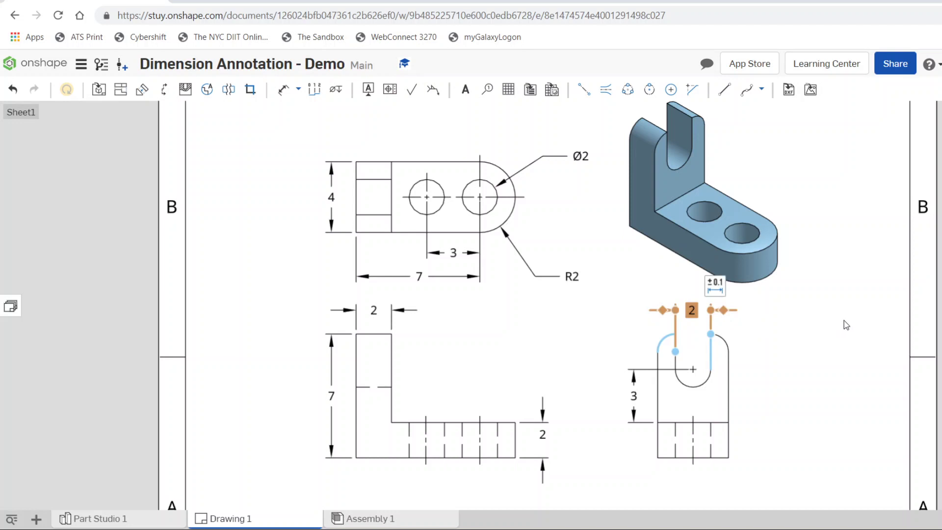
pyautogui.press('Delete')
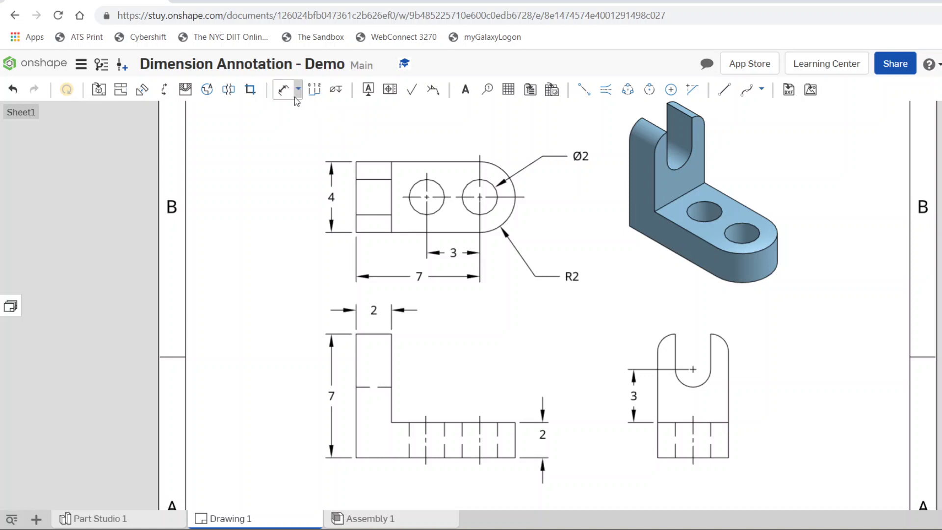
# Dimension the side view's slot width between its two upper corner points, placed level with the upright thickness dimension, with precision 0.
pyautogui.click(283, 90)
pyautogui.click(675, 333)
pyautogui.click(710, 333)
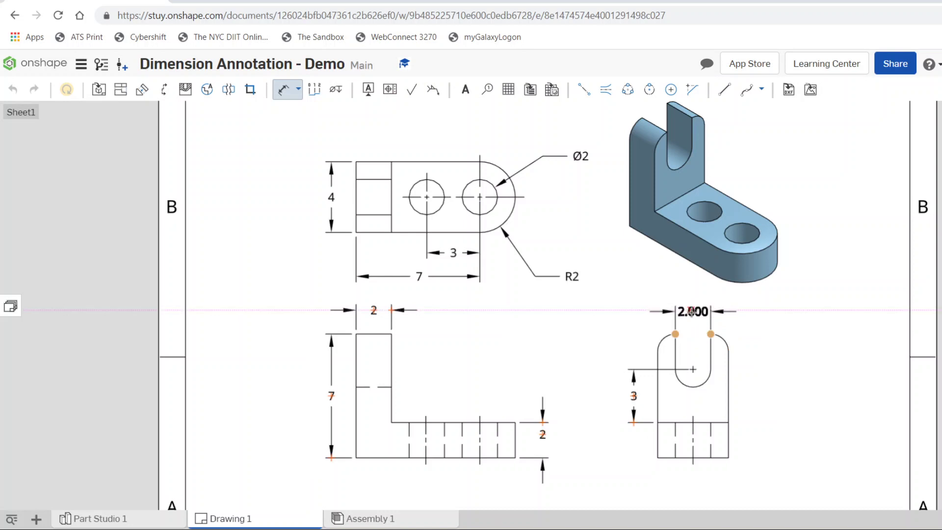
pyautogui.click(692, 310)
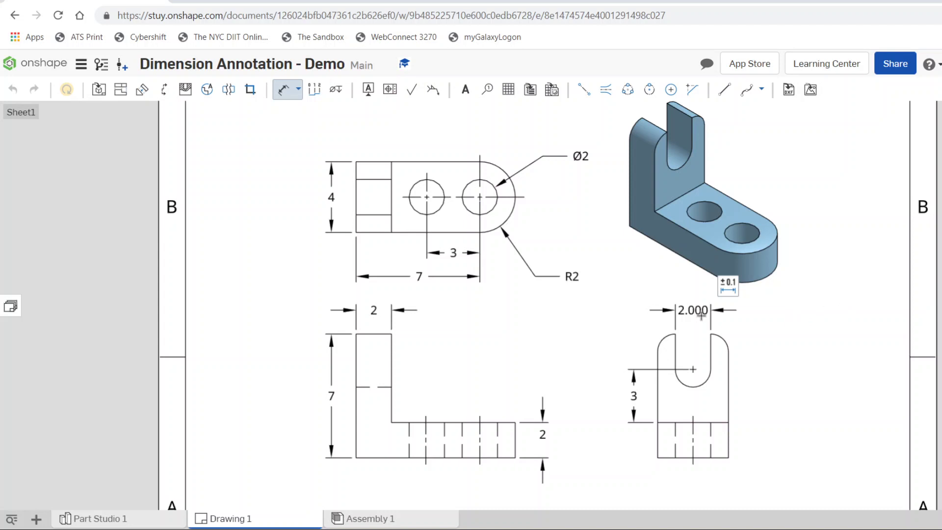
pyautogui.click(729, 284)
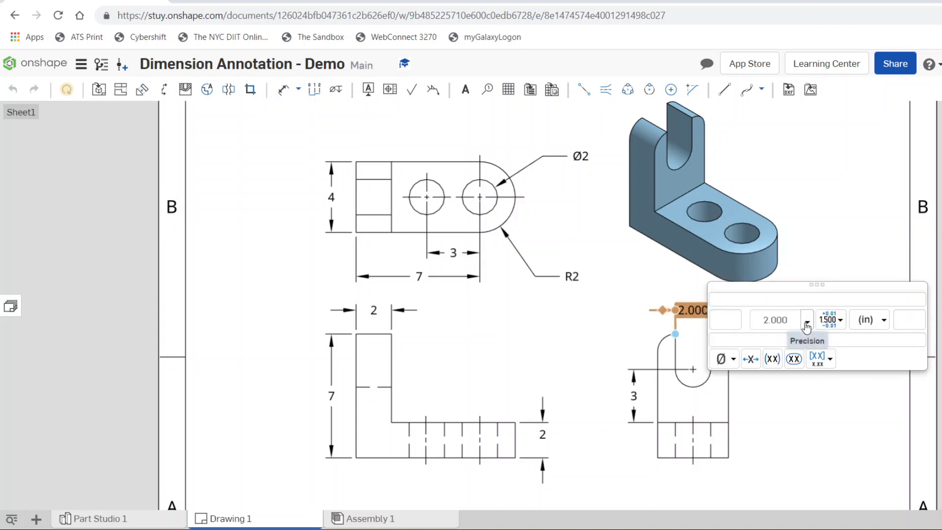
pyautogui.click(807, 321)
pyautogui.click(784, 185)
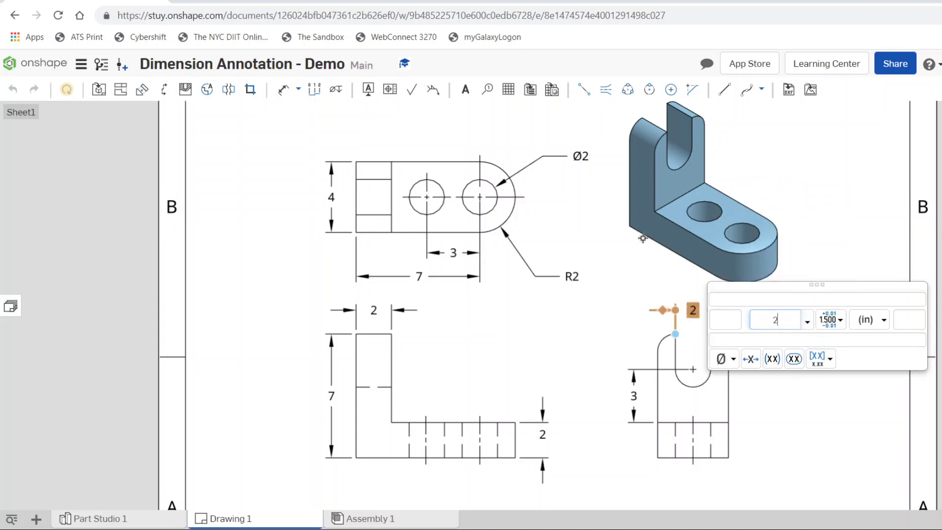
pyautogui.press('Escape')
# Add a radius dimension to the side view's upper-left rounded corner, placed outside the view to the left, with precision 0.
pyautogui.press('d')
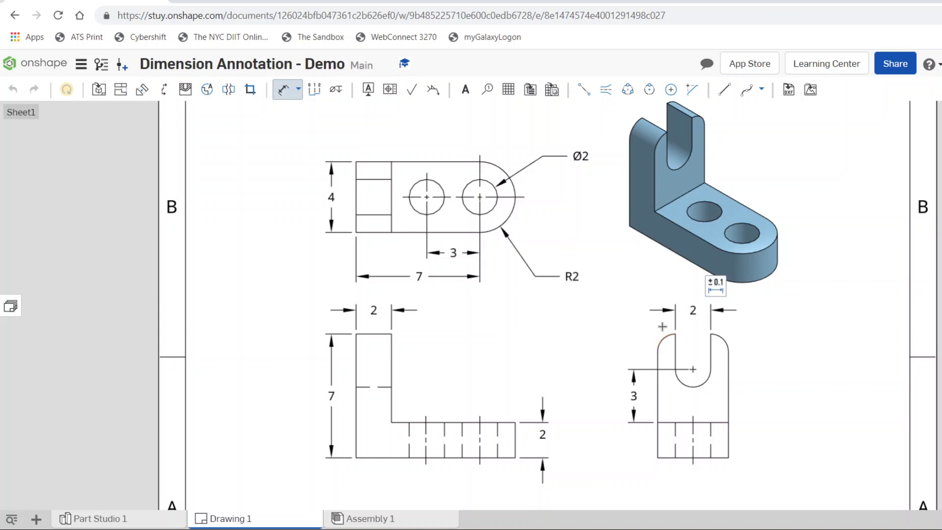
pyautogui.click(664, 339)
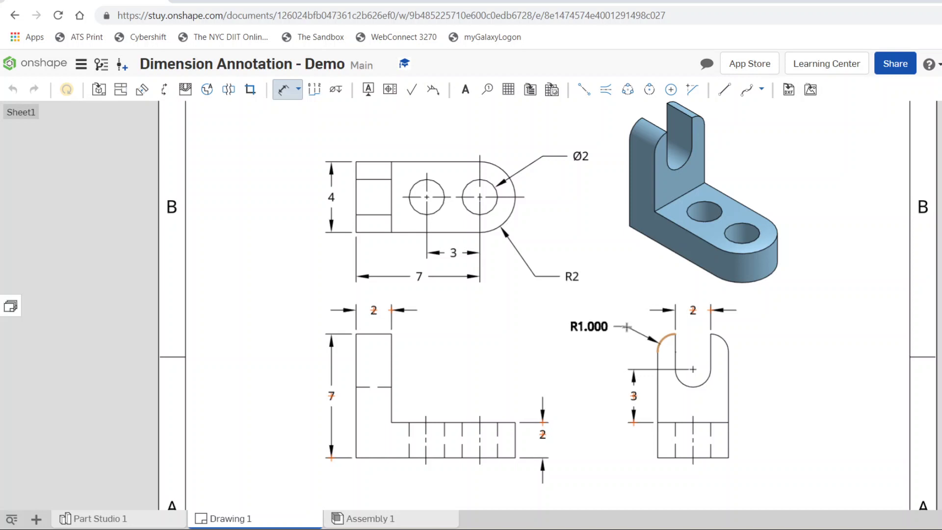
pyautogui.click(626, 325)
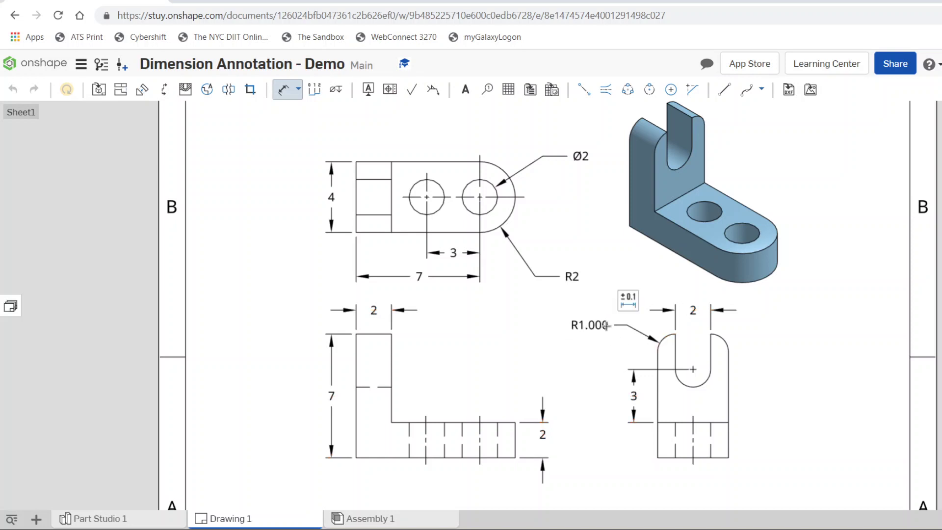
pyautogui.click(618, 333)
pyautogui.press('Escape')
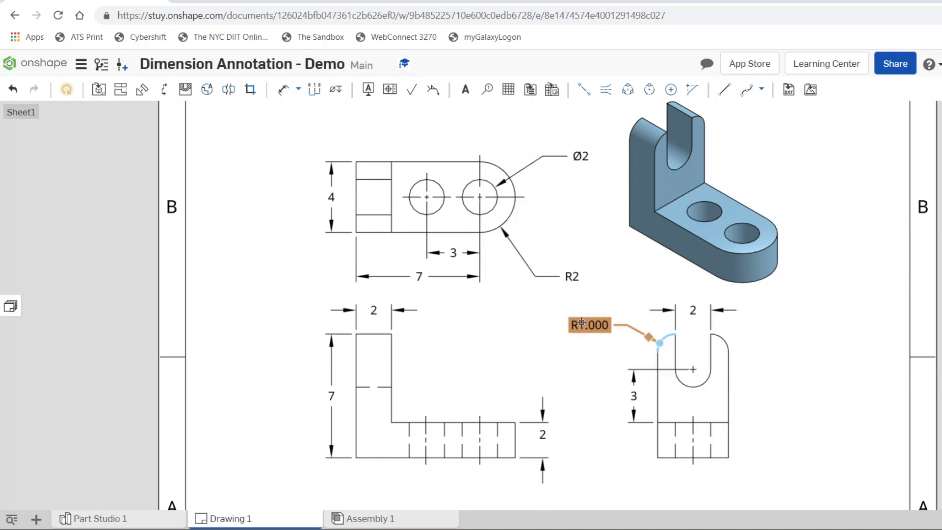
pyautogui.click(629, 302)
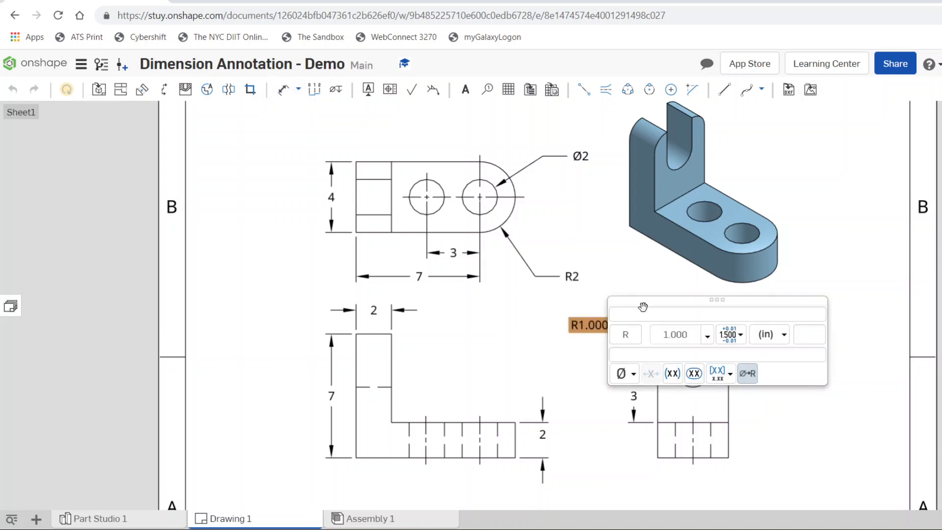
pyautogui.click(707, 336)
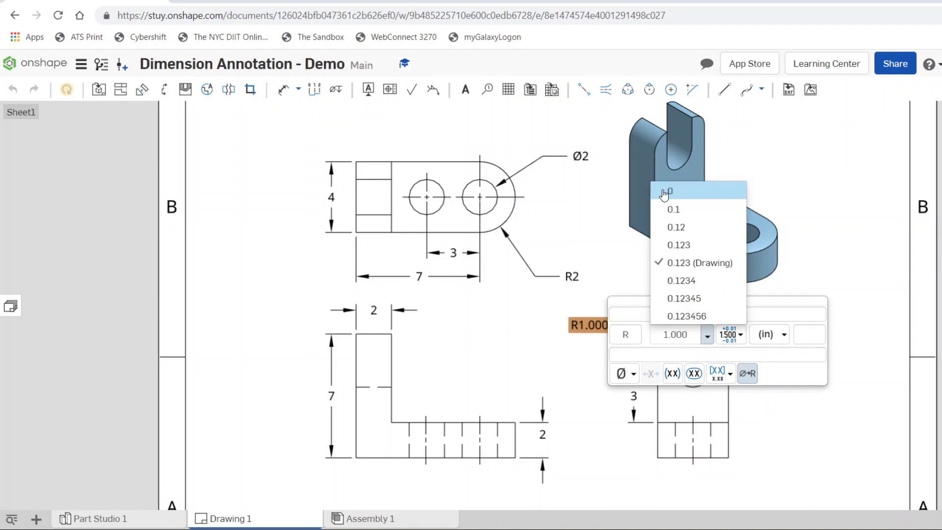
pyautogui.click(678, 211)
pyautogui.press('Escape')
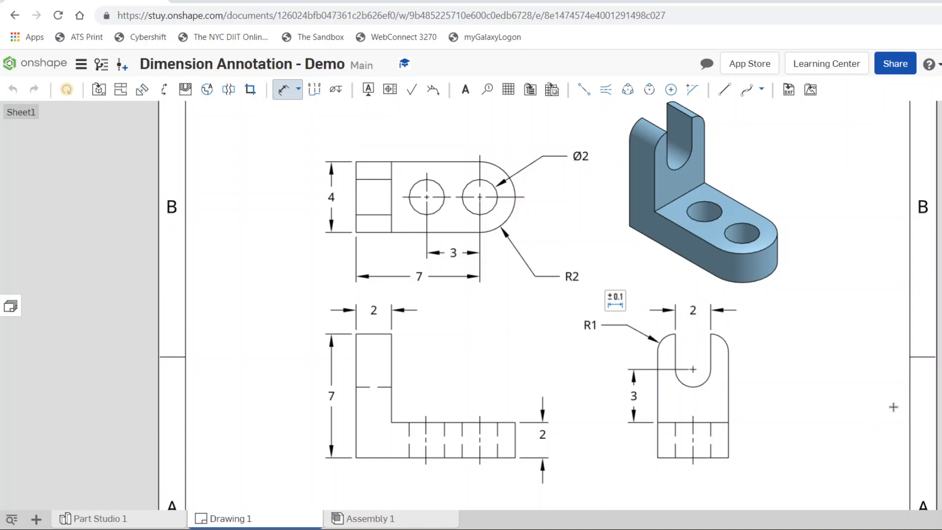
# Leave the Dimension command and zoom to fit the whole drawing sheet.
pyautogui.scroll(-1, 894, 407)
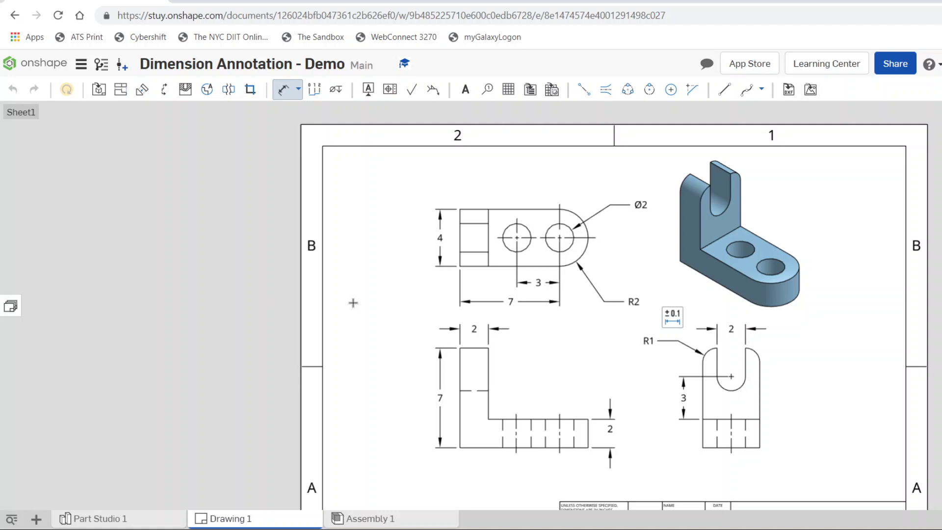
pyautogui.press('Escape')
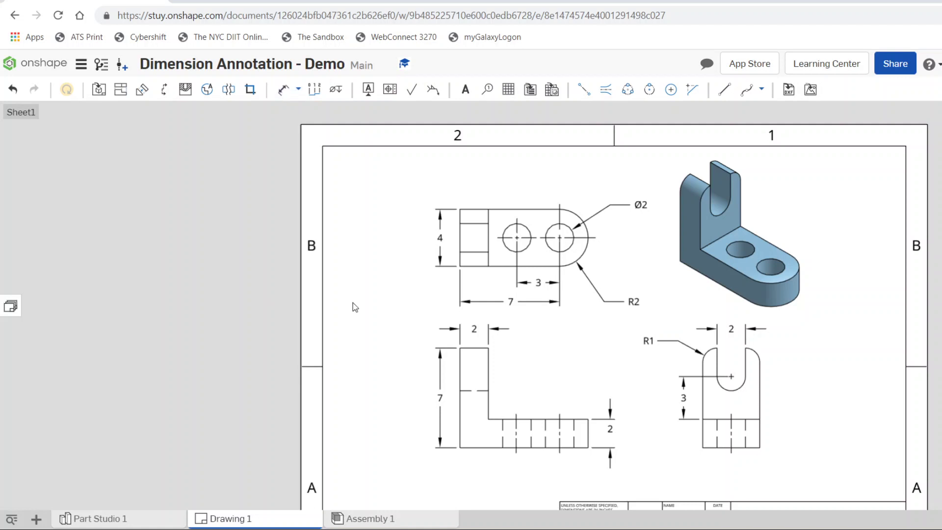
pyautogui.rightClick(352, 303)
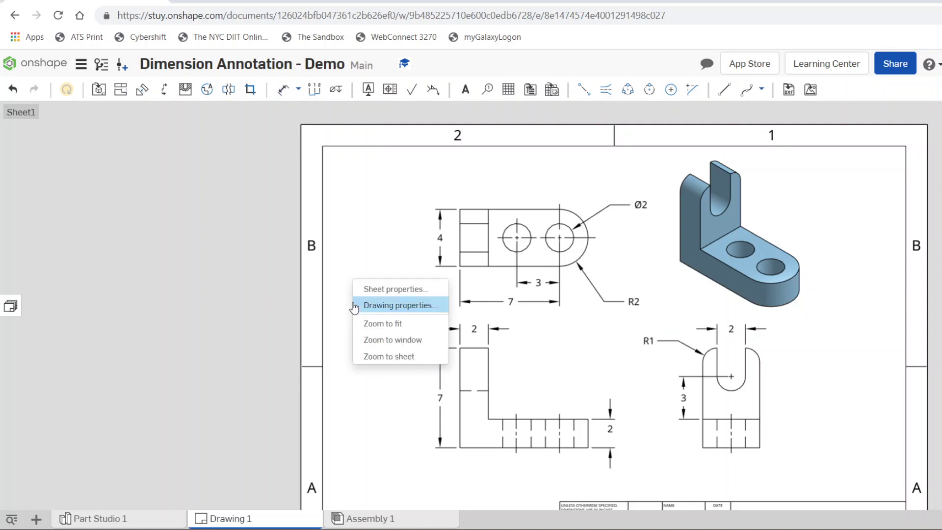
pyautogui.click(374, 325)
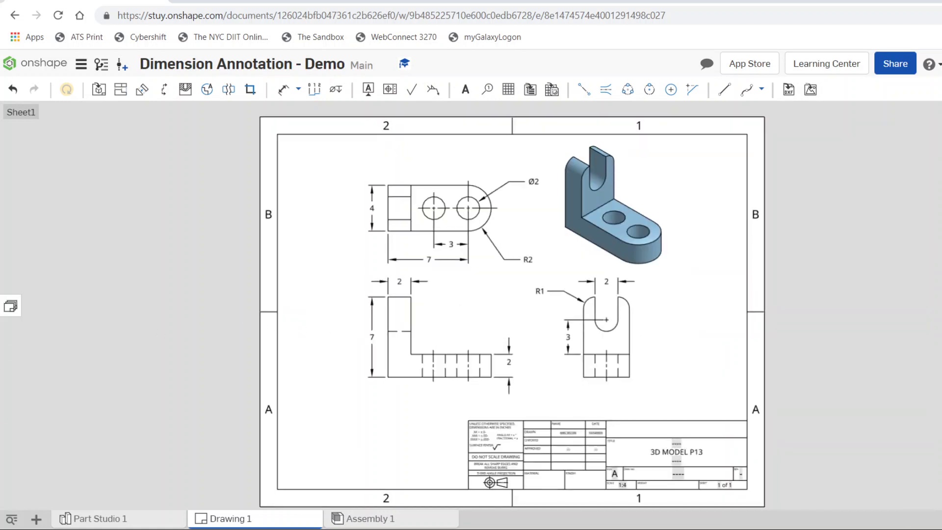